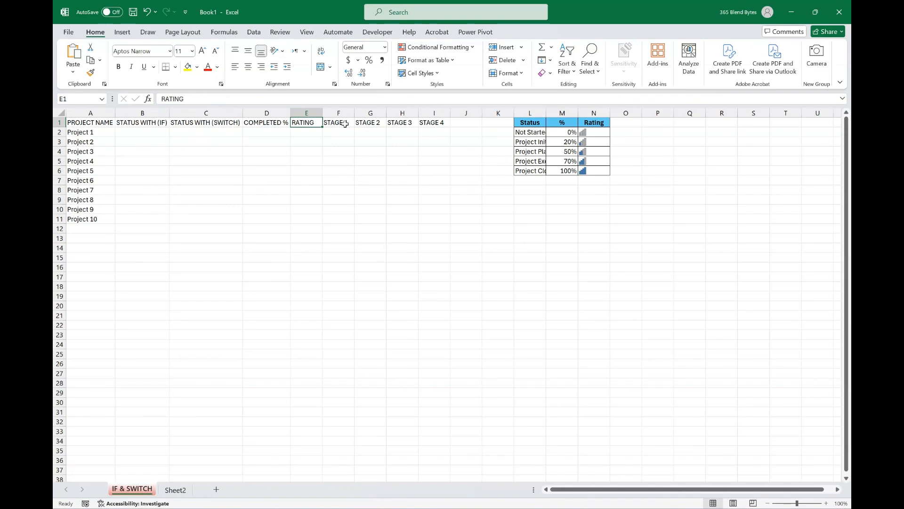
left_click(344, 123)
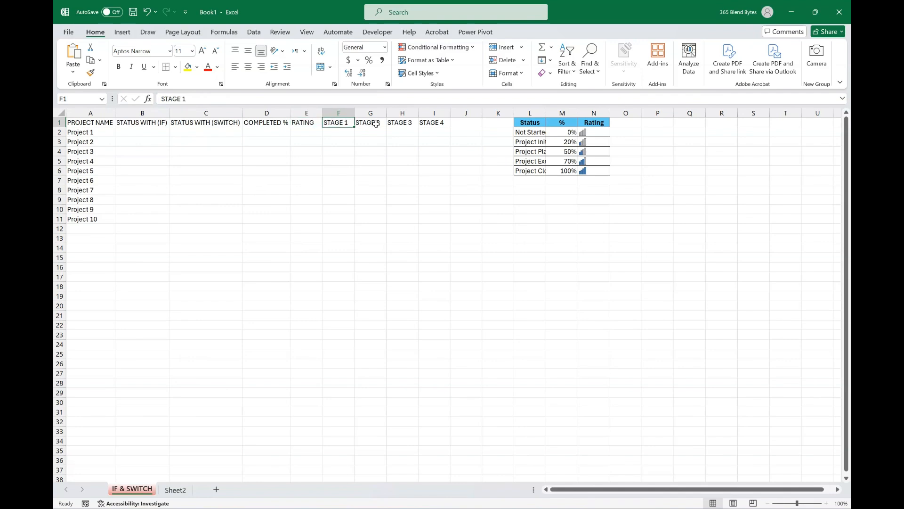
left_click(376, 124)
left_click(404, 124)
left_click(430, 123)
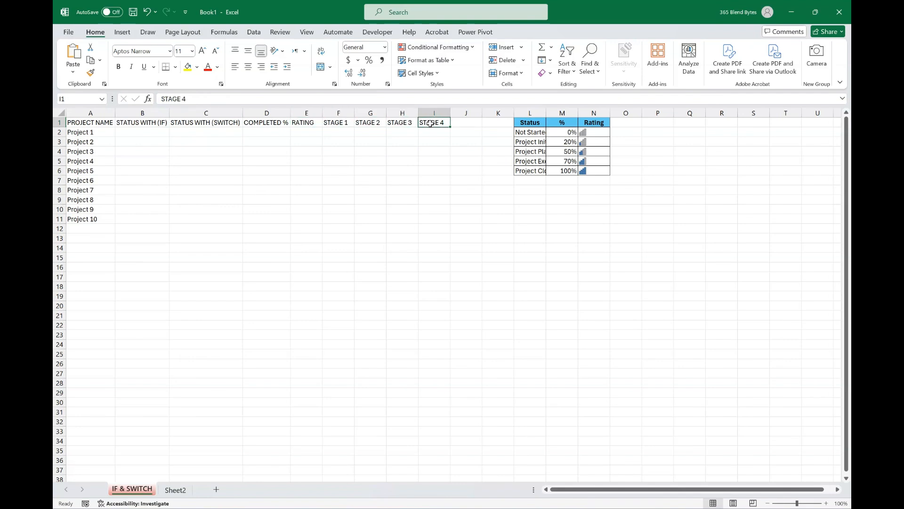
Widen column L of the reference table so the full status names fit.
left_click(164, 192)
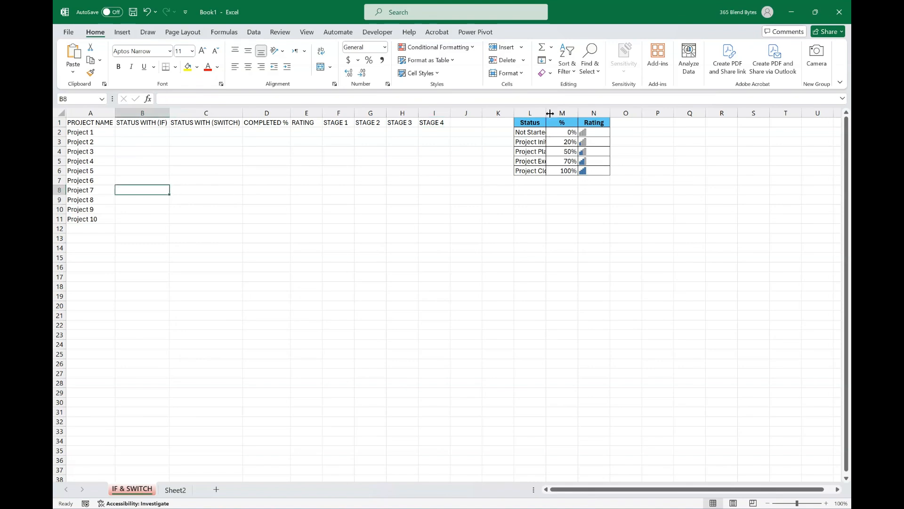
left_click_drag(550, 114, 621, 113)
left_click(637, 247)
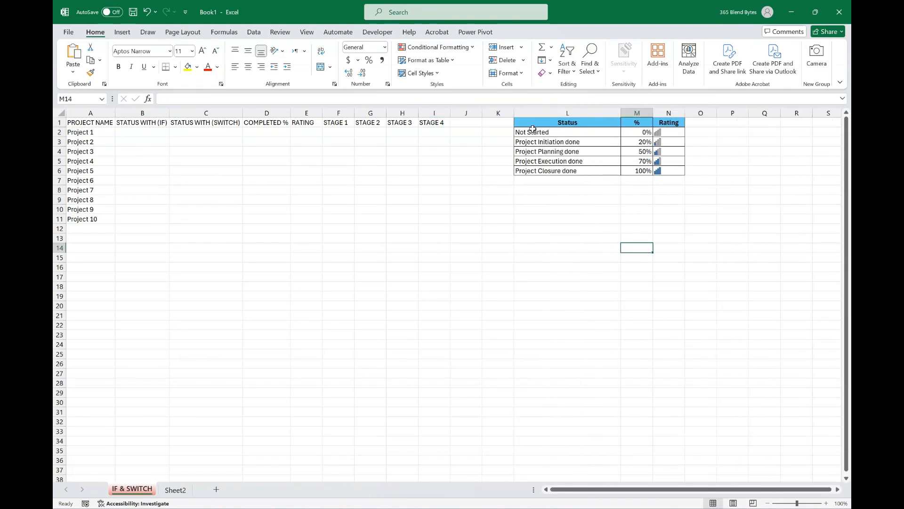
left_click_drag(533, 128, 606, 170)
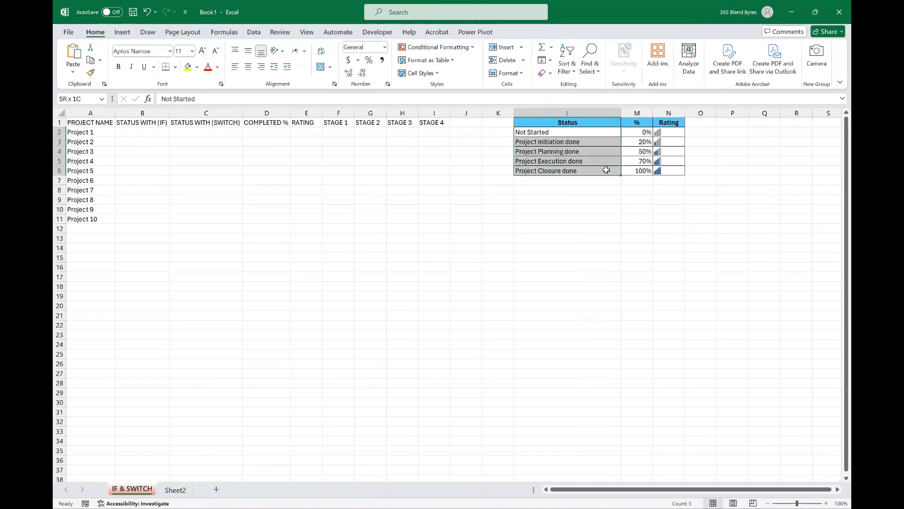
left_click(601, 216)
left_click_drag(642, 133, 640, 171)
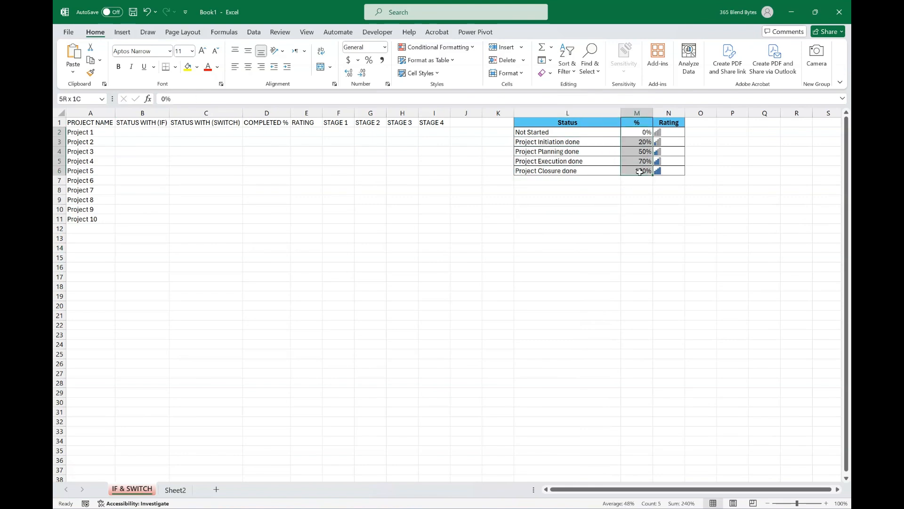
left_click_drag(677, 133, 673, 172)
left_click(797, 190)
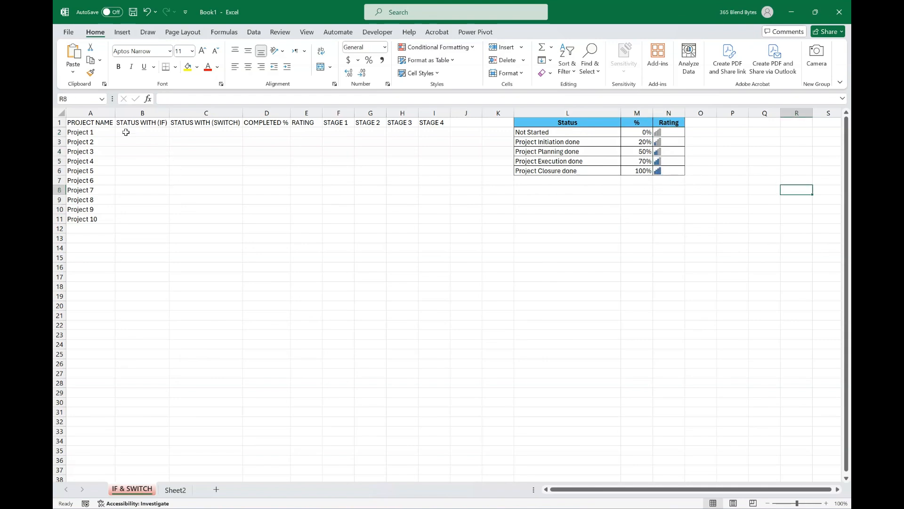
Format the project range A1:I11 as a table with headers, using a green banded Medium style.
left_click_drag(92, 123, 426, 219)
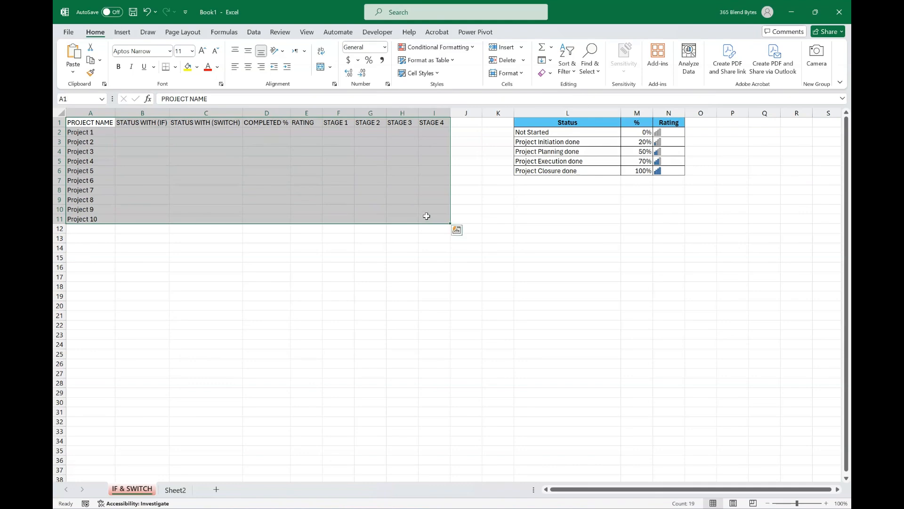
left_click(454, 61)
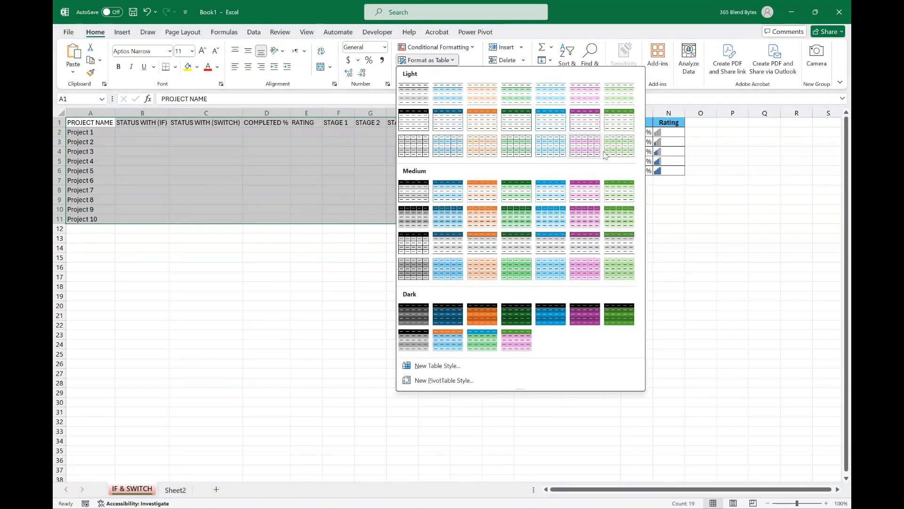
left_click(625, 224)
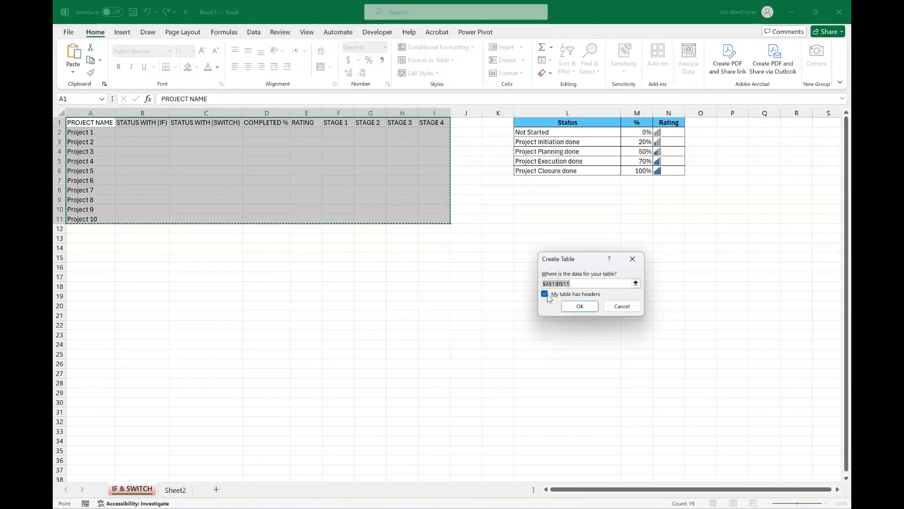
left_click(580, 306)
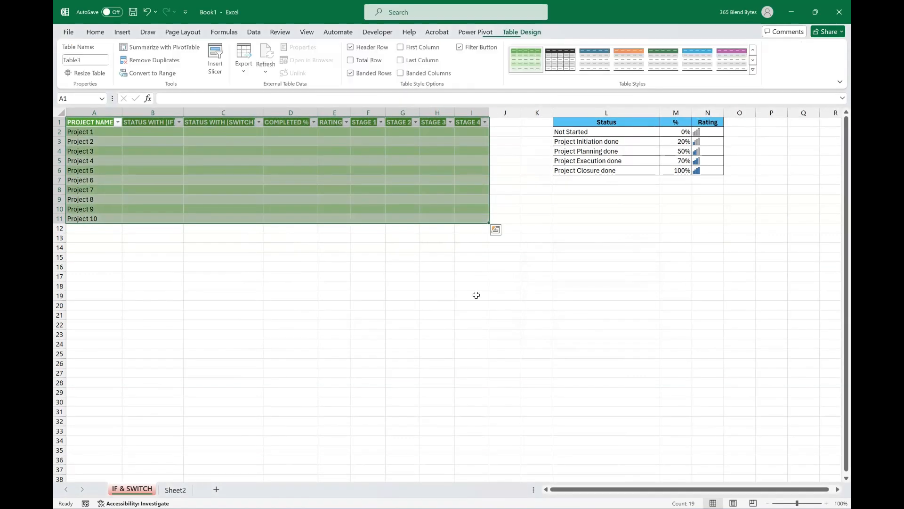
Increase the font size of the project table's data rows to 16.
left_click(95, 31)
left_click(206, 53)
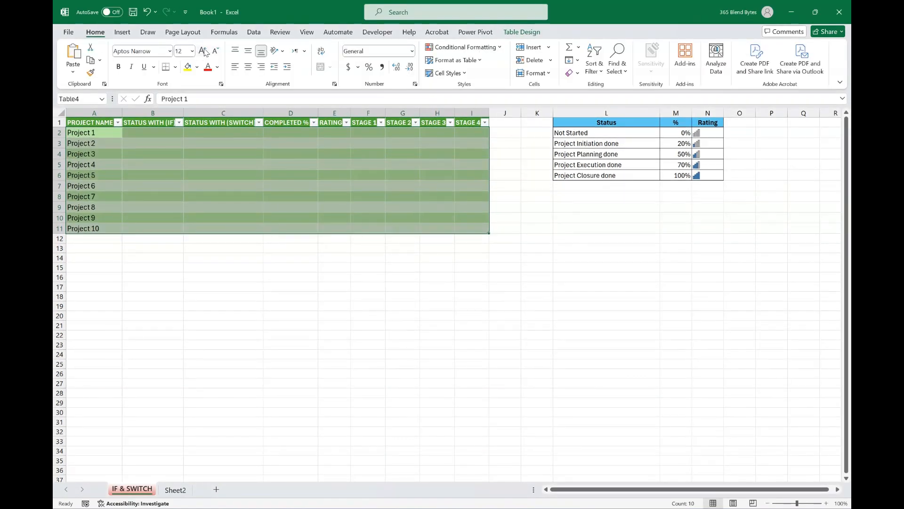
left_click(206, 53)
left_click(206, 53)
left_click(335, 339)
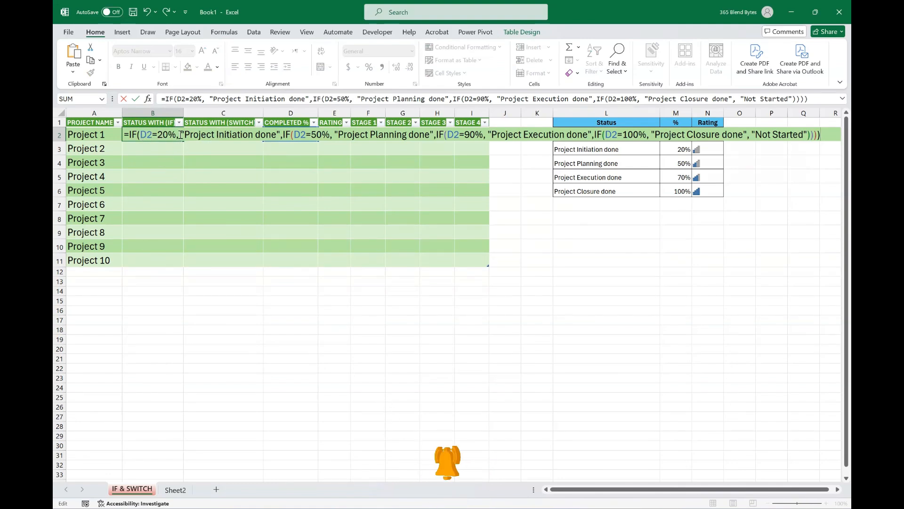
Enter =IF(D2=20%, "Project Initiation done",IF(D2=50%, "Project Planning done",IF(D2=90%, "Project Execution done",IF(D2=100%, "Project Closure done", "Not Started")))) in B2 and fill it down to B11.
left_click(287, 133)
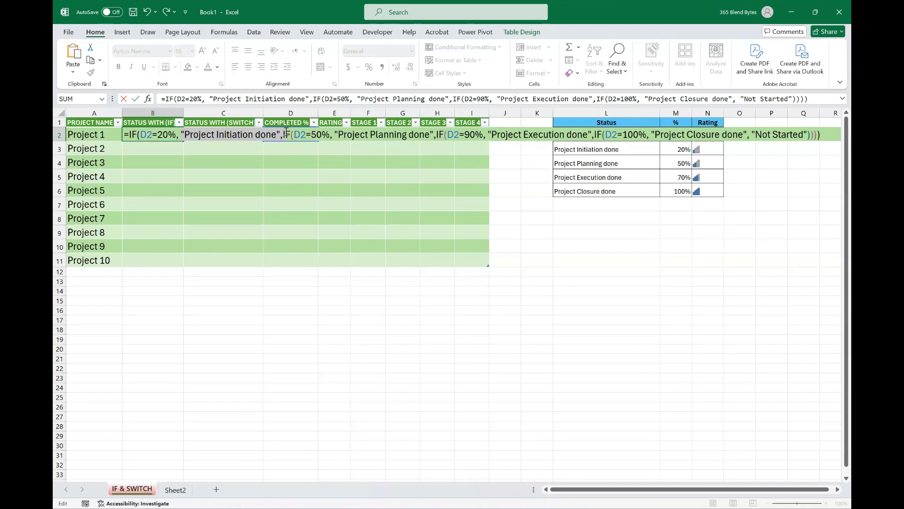
left_click_drag(335, 133, 372, 133)
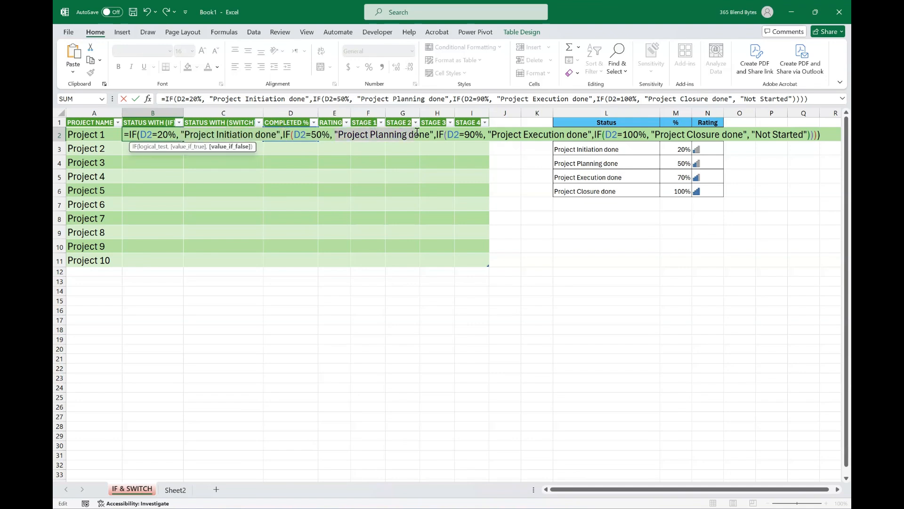
left_click_drag(430, 133, 432, 133)
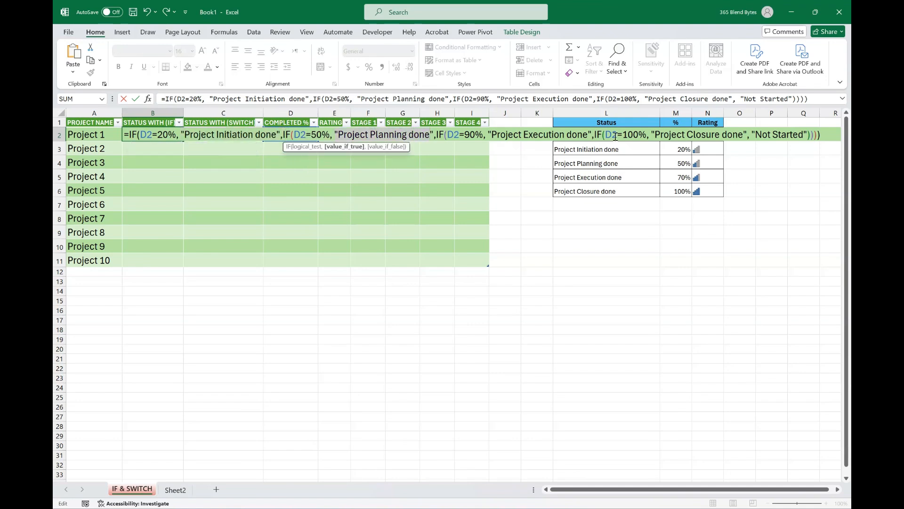
left_click(805, 134)
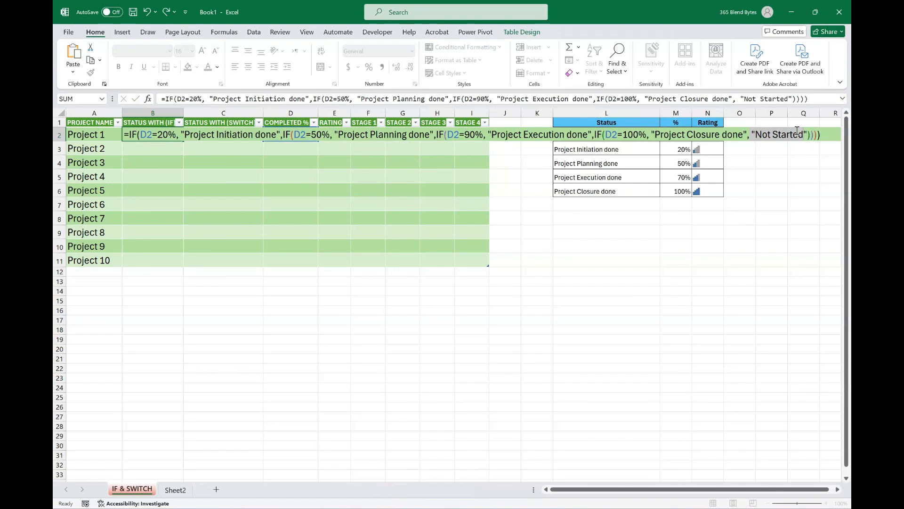
key("Return")
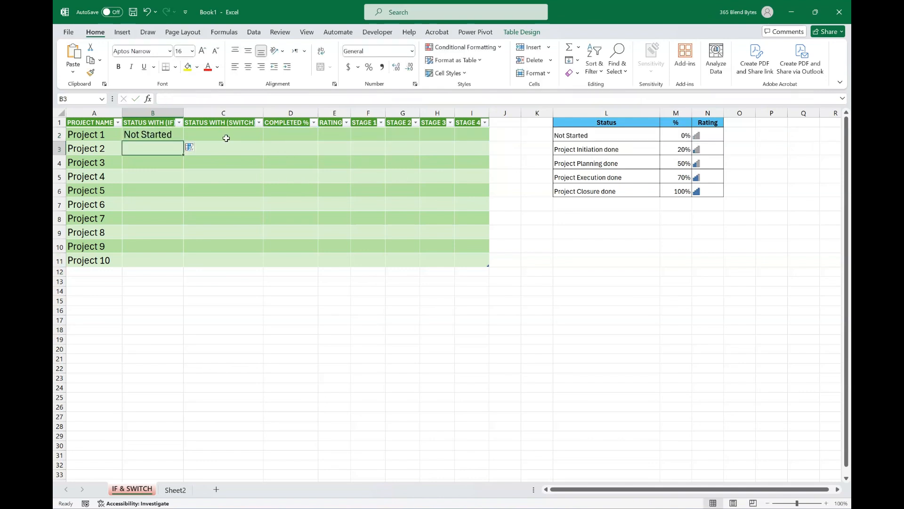
left_click(177, 135)
double_click(183, 142)
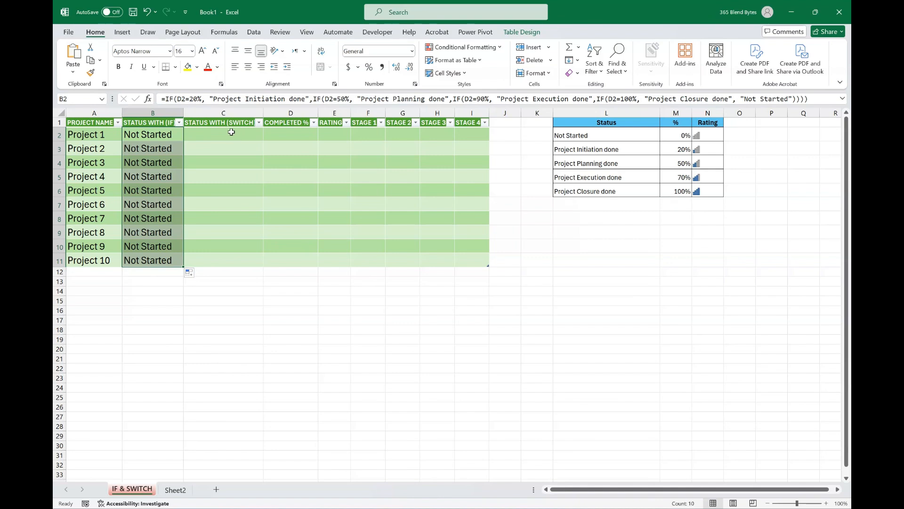
Enter =IF(F2="done", 20%, 0%) +IF(G2="done", 30%, 0%) +IF(H2="done", 40%, 0%) +IF(I2="done", 10%, 0%) in D2 and fill it down to D11.
left_click_drag(234, 137, 234, 256)
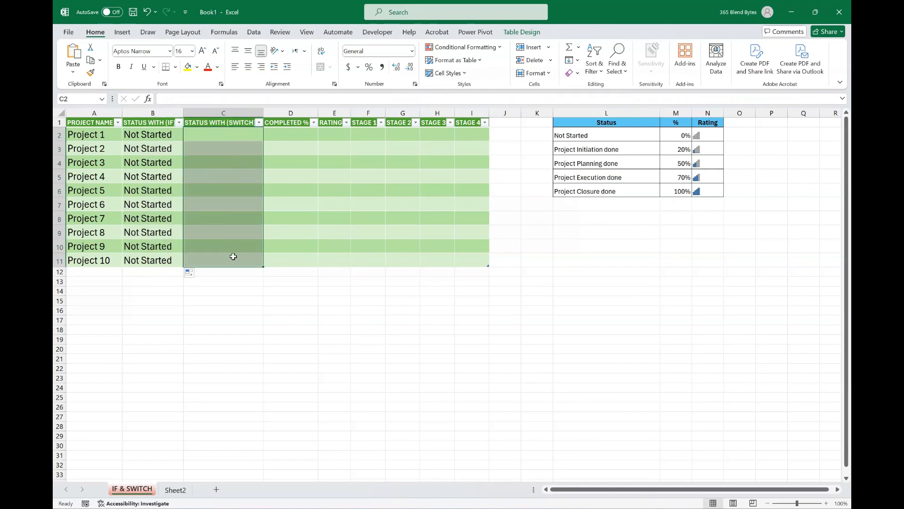
left_click(286, 132)
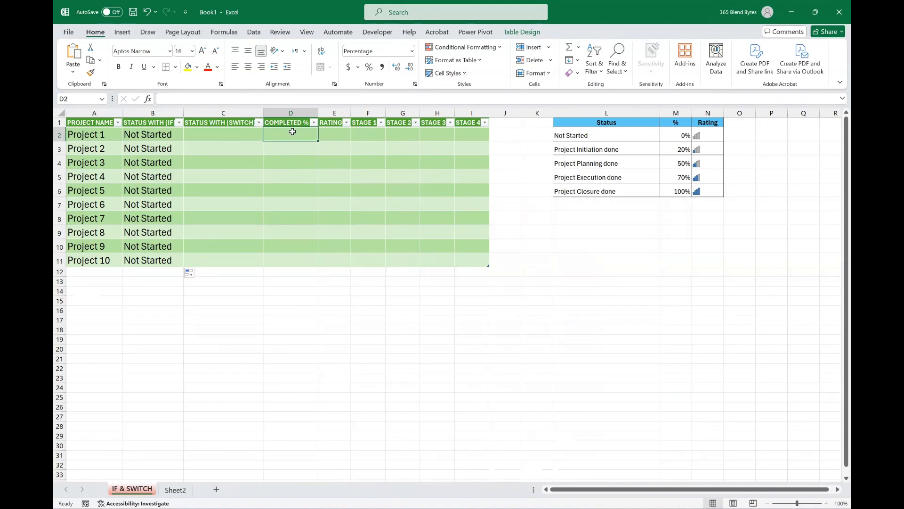
double_click(293, 131)
type("=IF(F2=\"done\", 20%, 0%) +IF(G2=\"done\", 30%, 0%) +IF(H2=\"done\", 40%, 0%) +IF(I2=\"done\", 10%, 0%)")
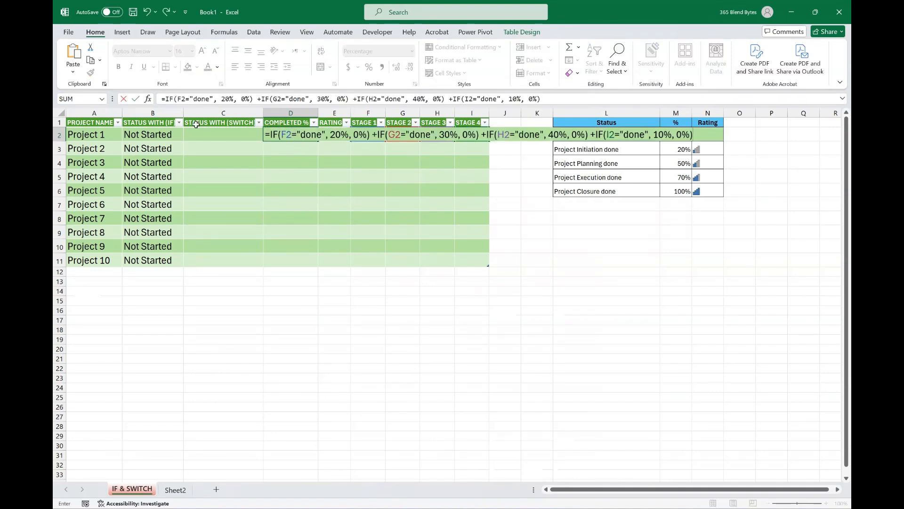
left_click_drag(178, 99, 213, 99)
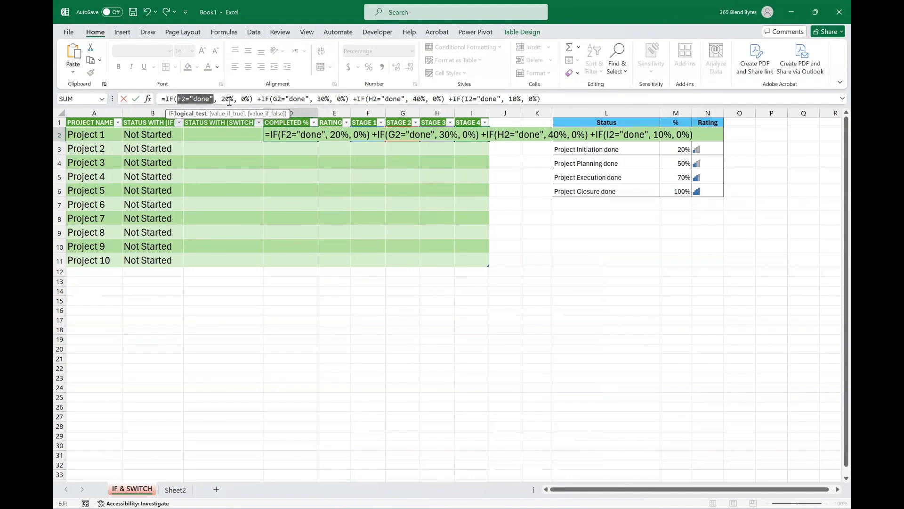
left_click_drag(273, 99, 330, 99)
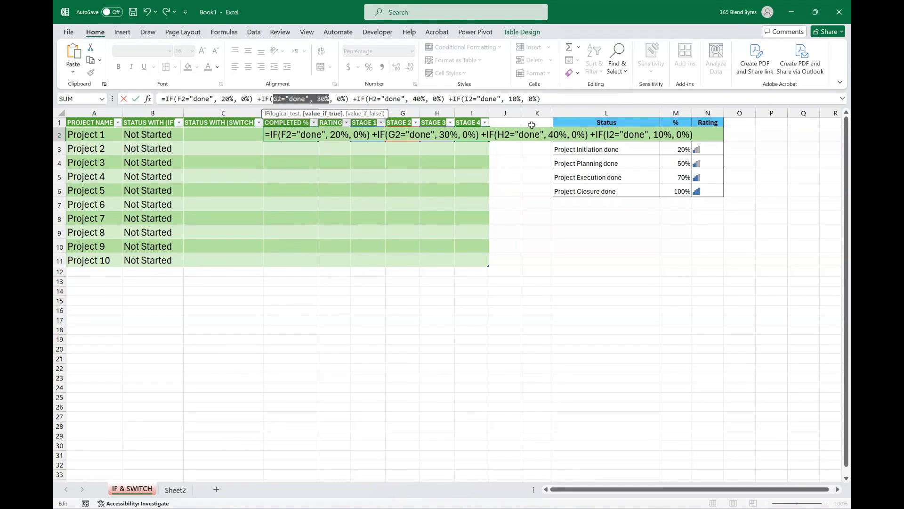
key("Return")
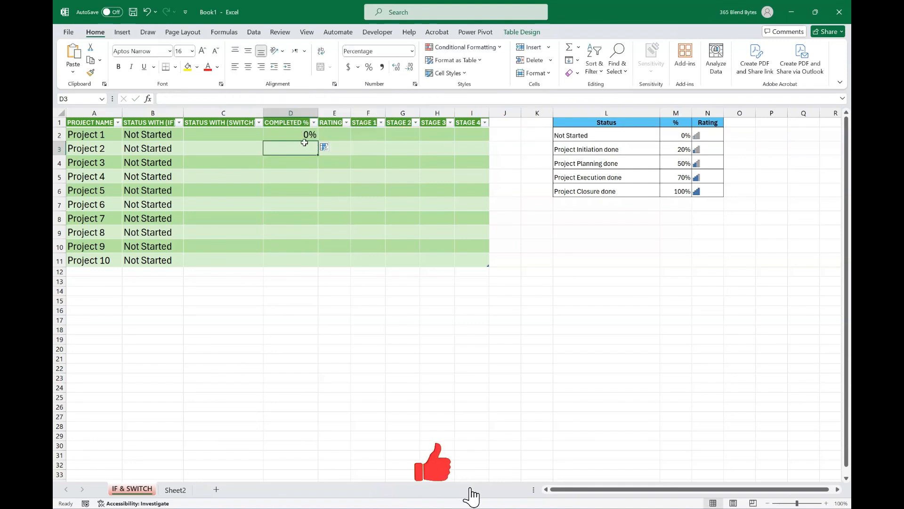
left_click(303, 135)
double_click(318, 141)
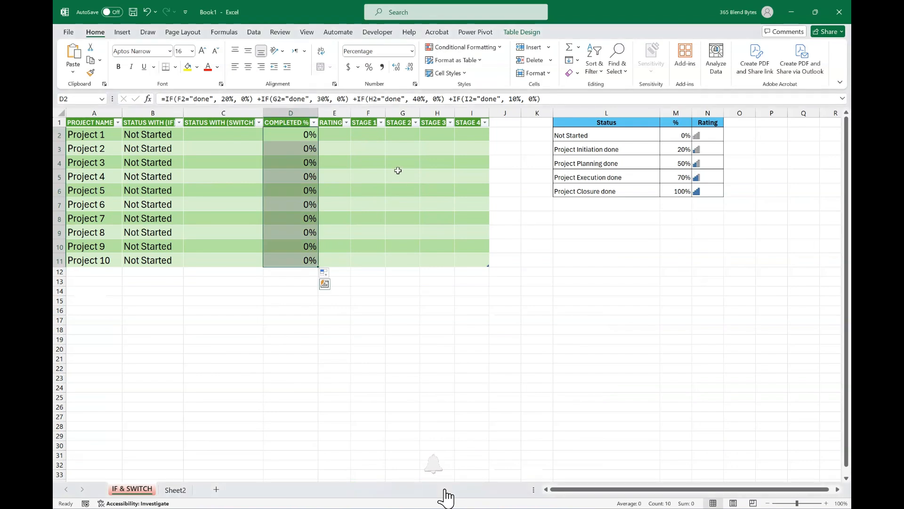
Enter =IF(F2="done", 1,) +IF(G2="done", 1, 0) +IF(H2="done", 1, 0) +IF(I2="done", 1, 0) in E2 and fill it down to E11.
left_click(328, 135)
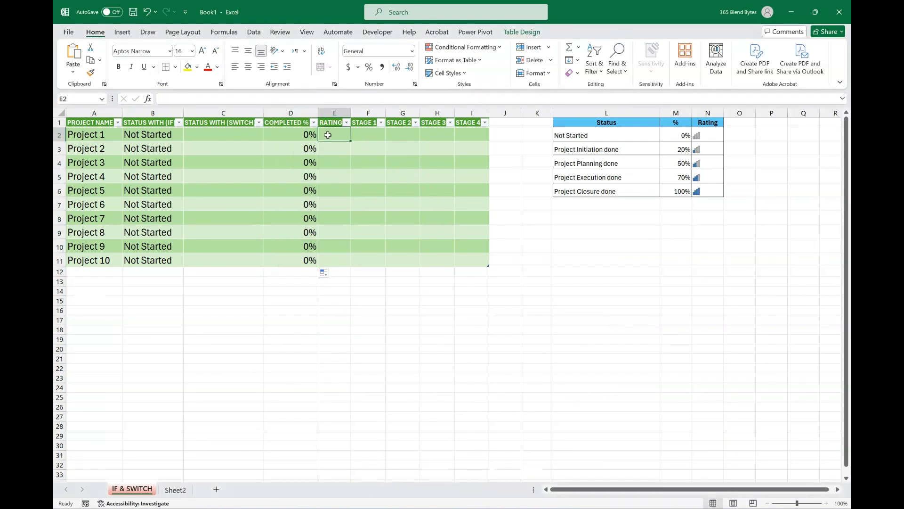
double_click(327, 135)
type("=IF(F2=\"done\", 1,) +IF(G2=\"done\", 1, 0) +IF(H2=\"done\", 1, 0) +IF(I2=\"done\", 1, 0)")
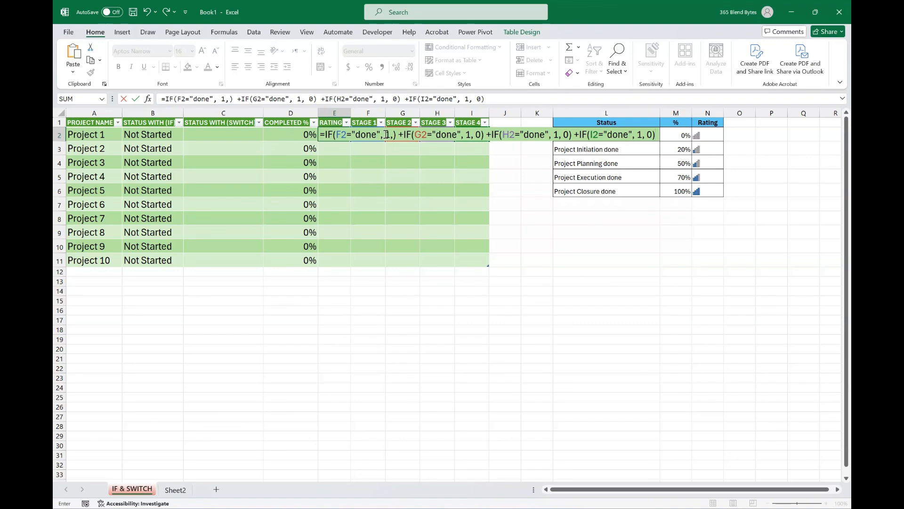
left_click(391, 135)
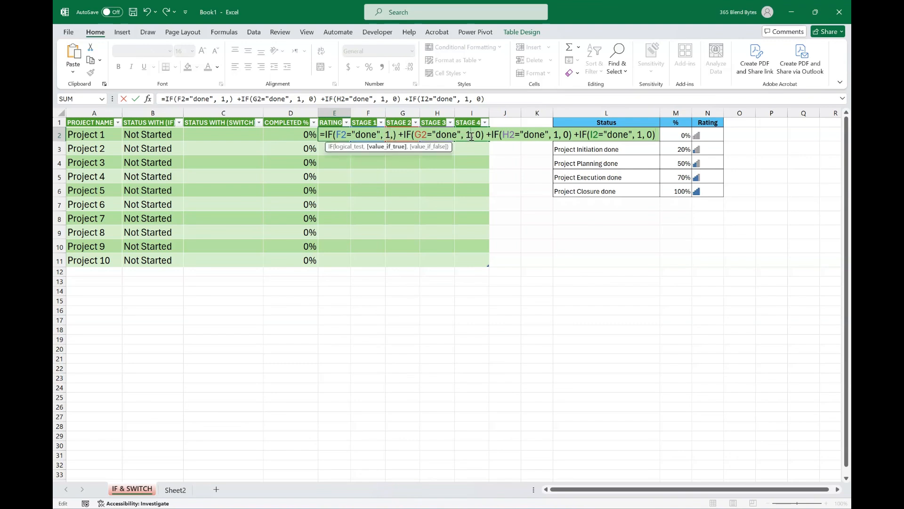
left_click(476, 139)
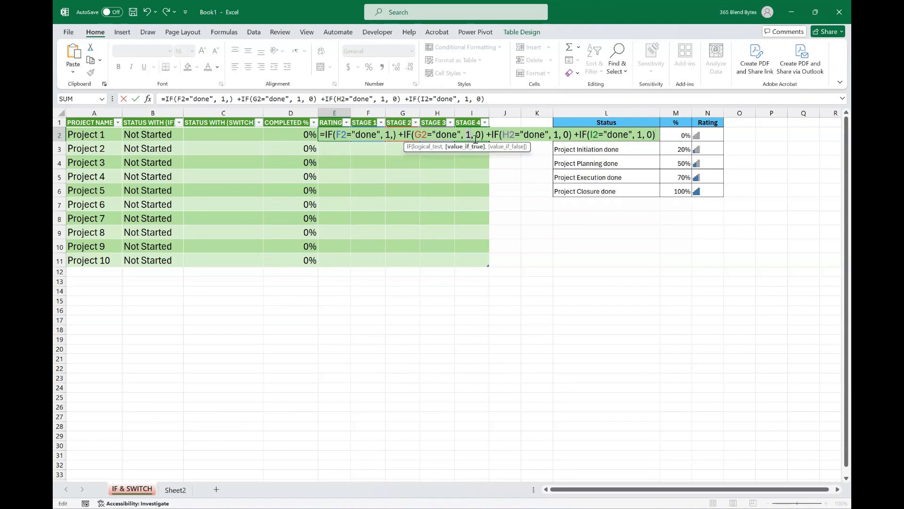
left_click(403, 135)
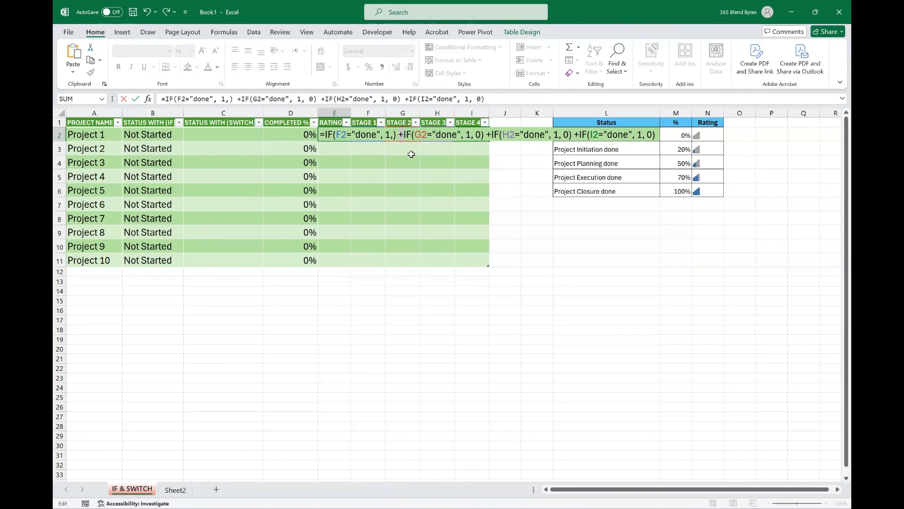
key("Return")
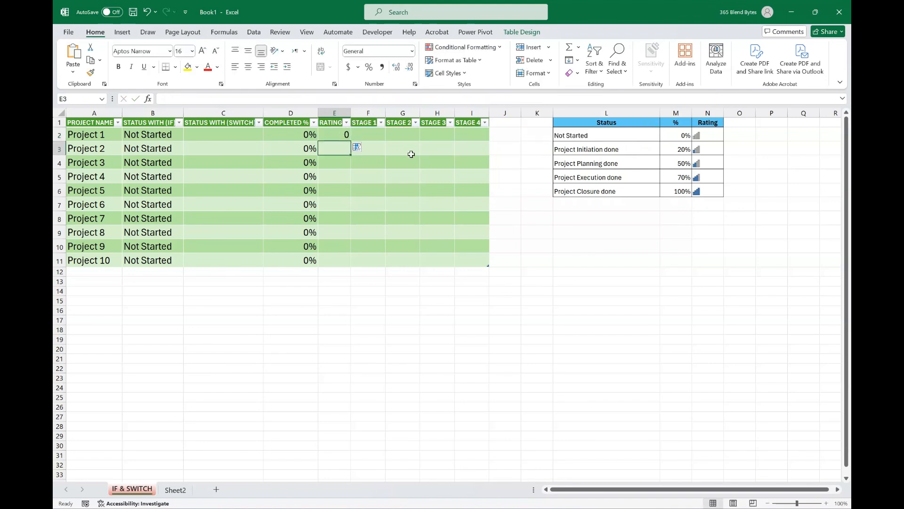
left_click(335, 135)
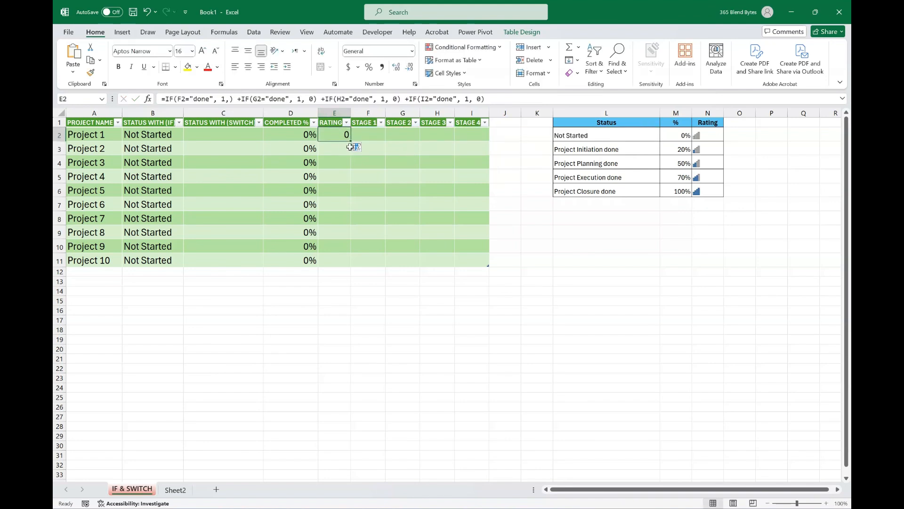
double_click(351, 142)
left_click(470, 312)
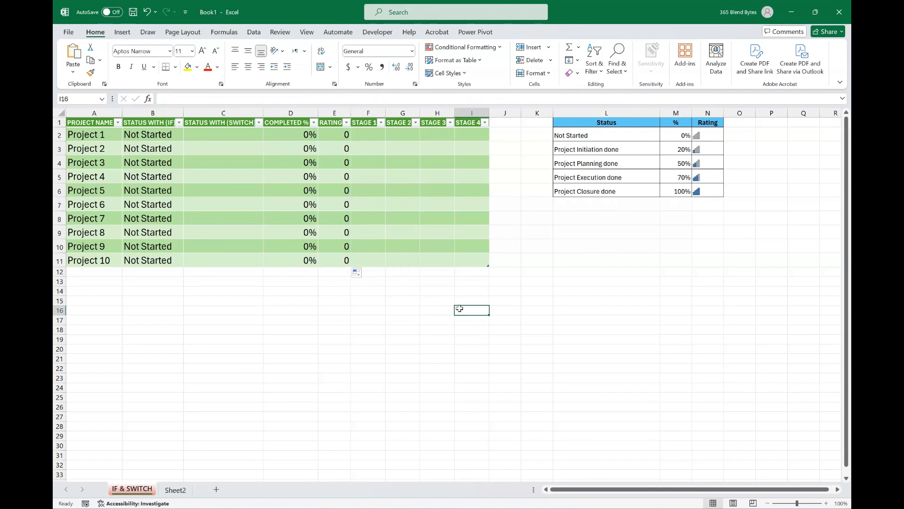
Mark Stage 1 of Project 1 as "done" in cell F2.
left_click(374, 136)
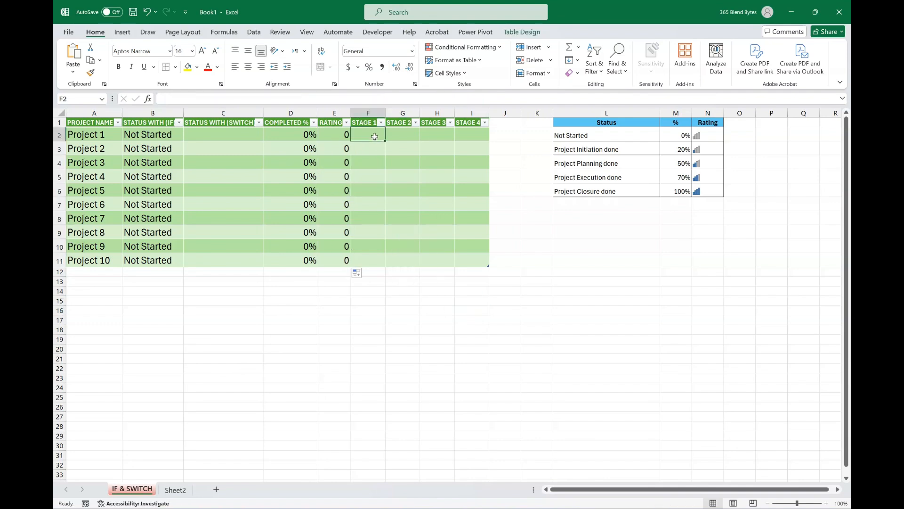
type("done")
key("Return")
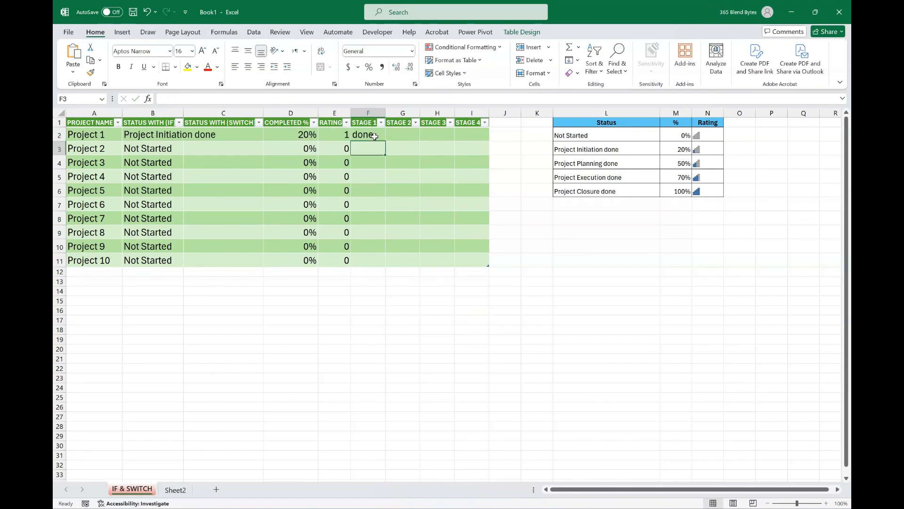
Mark Stage 2 of Project 1 as "done" in G2 and check its IF status and completion percentage cells.
left_click(418, 145)
type("done")
key("Return")
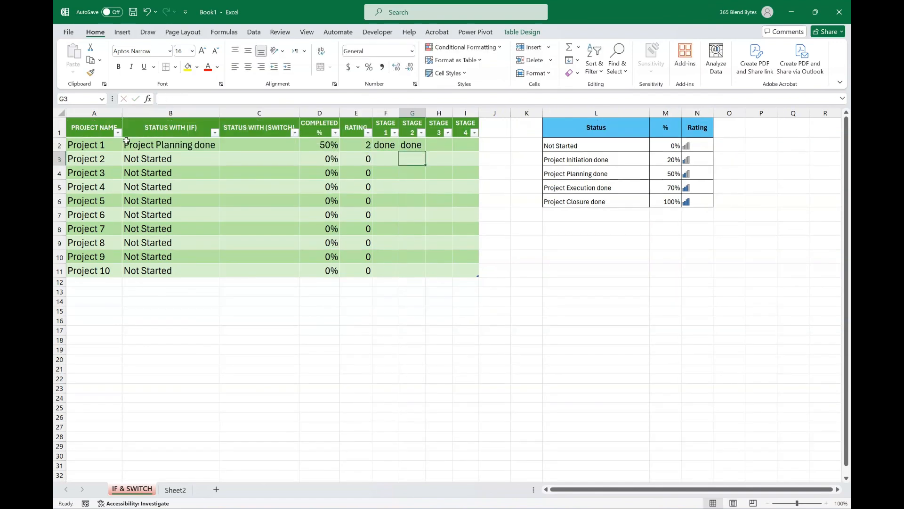
left_click(144, 144)
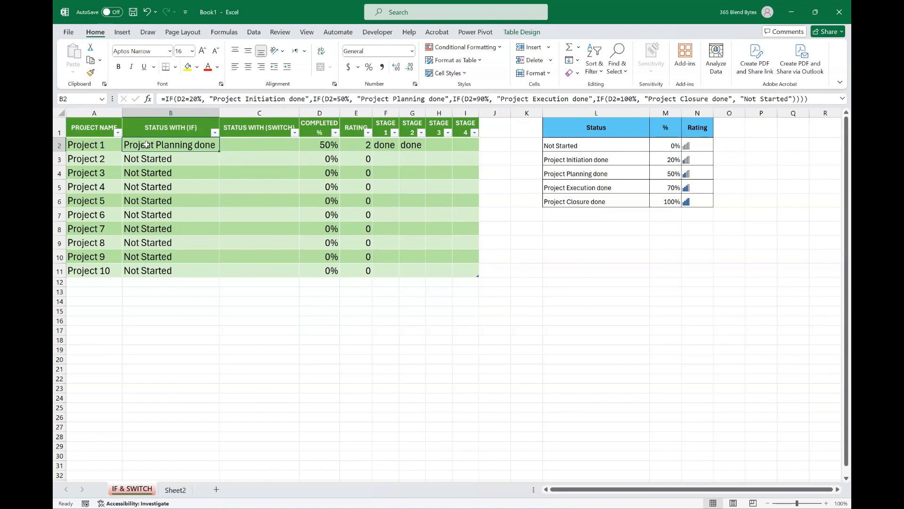
left_click(322, 145)
Mark Stage 3 and Stage 4 of Project 1 as "done" in cells H2 and I2.
left_click(440, 148)
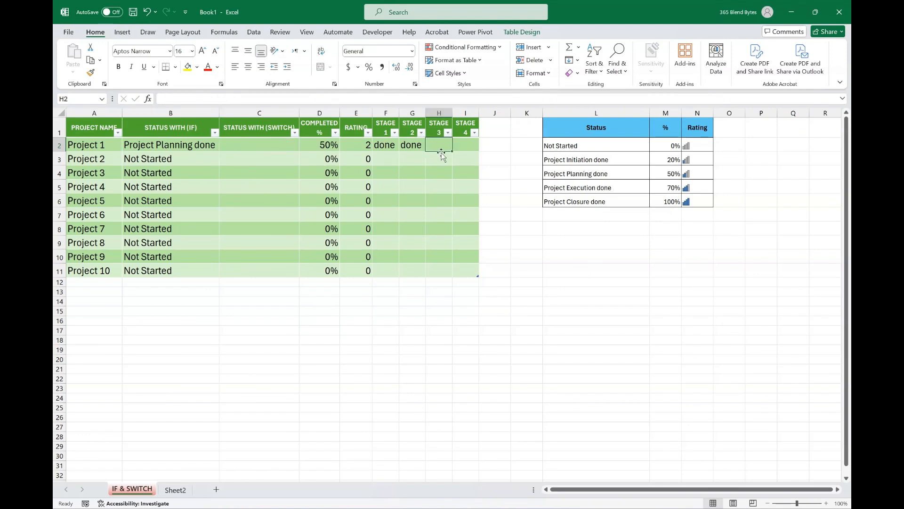
type("done")
key("Return")
left_click(472, 143)
type("do")
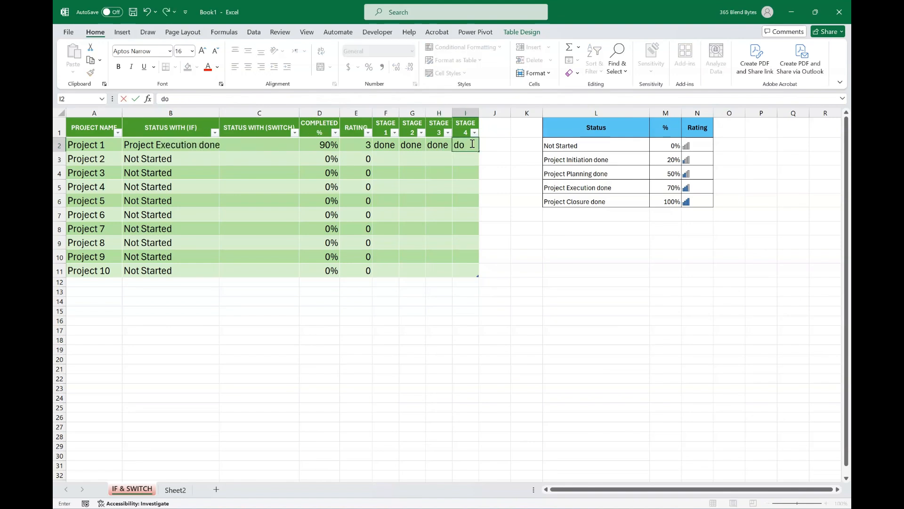
type("ne")
key("Return")
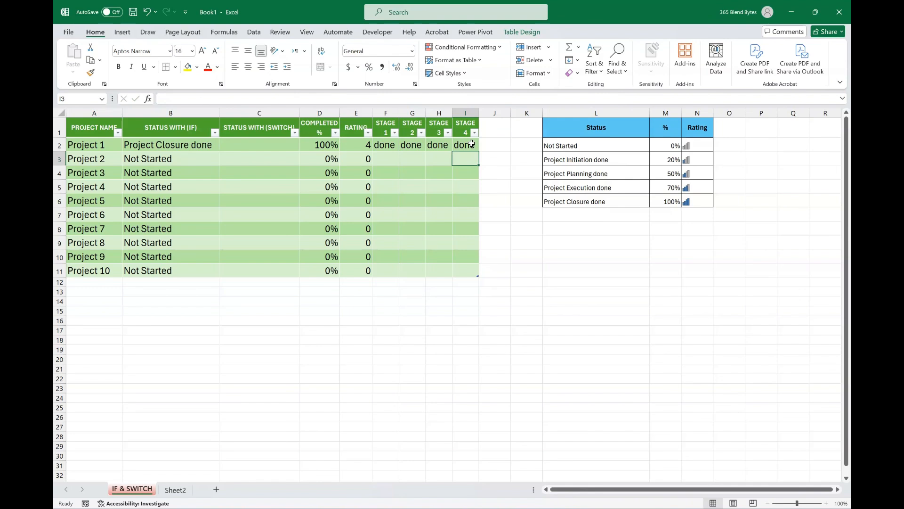
Set up a Text That Contains conditional formatting rule on B2:B11 for the text "Project closure done".
left_click_drag(157, 144, 161, 267)
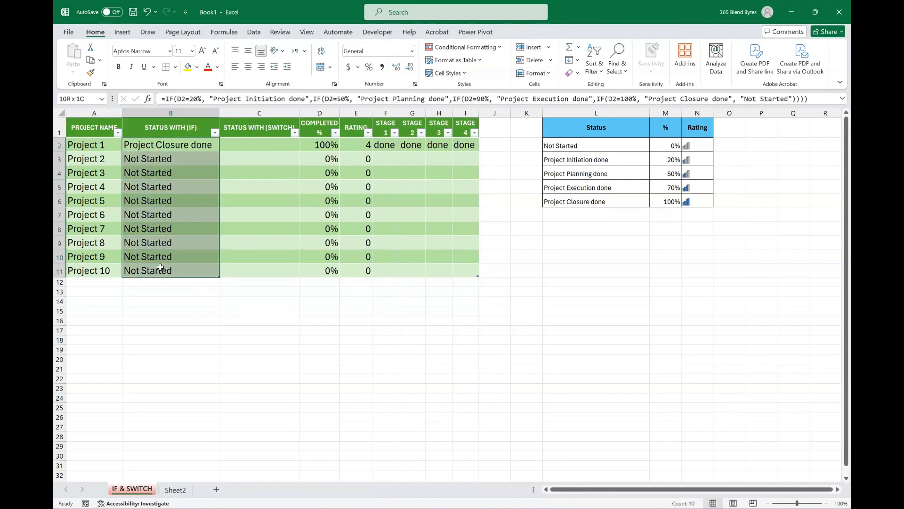
left_click(501, 47)
mouse_move(506, 65)
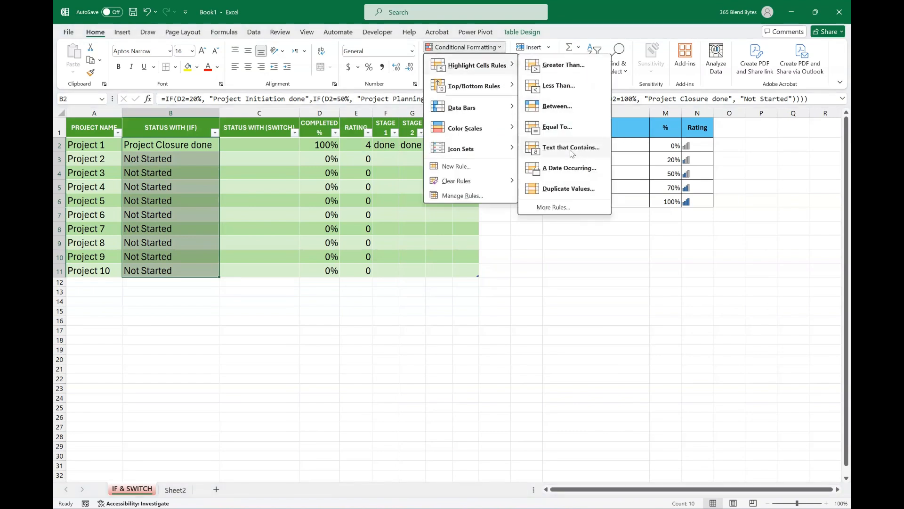
left_click(571, 147)
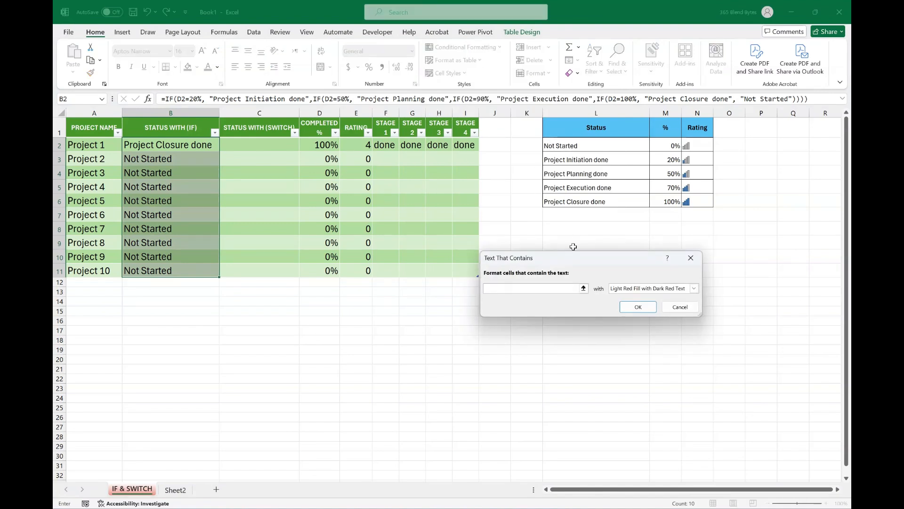
type("Project closure done")
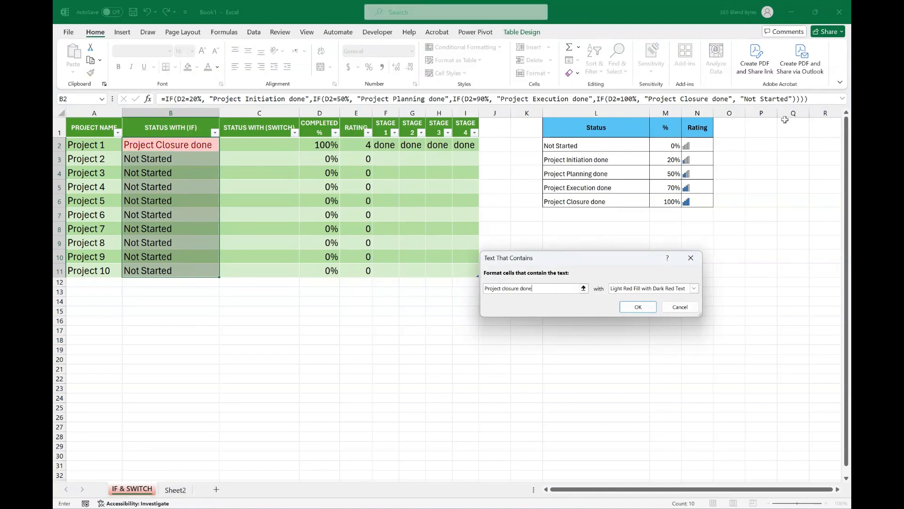
Give the text rule a custom format with purple fill and white font, and apply it.
left_click(694, 288)
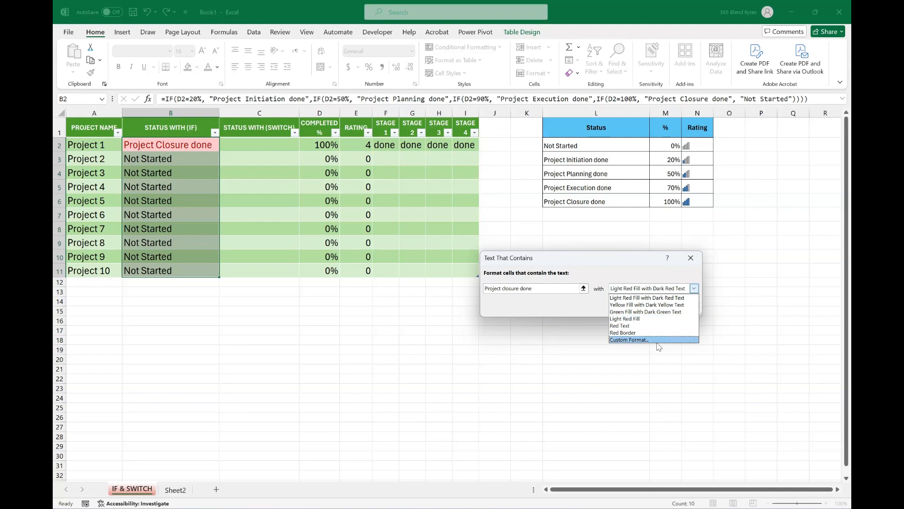
left_click(630, 339)
left_click(561, 247)
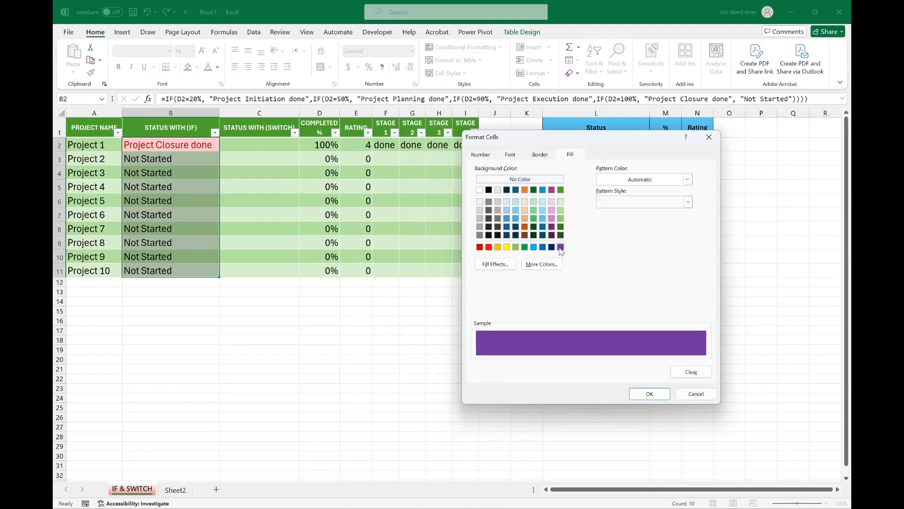
left_click(514, 156)
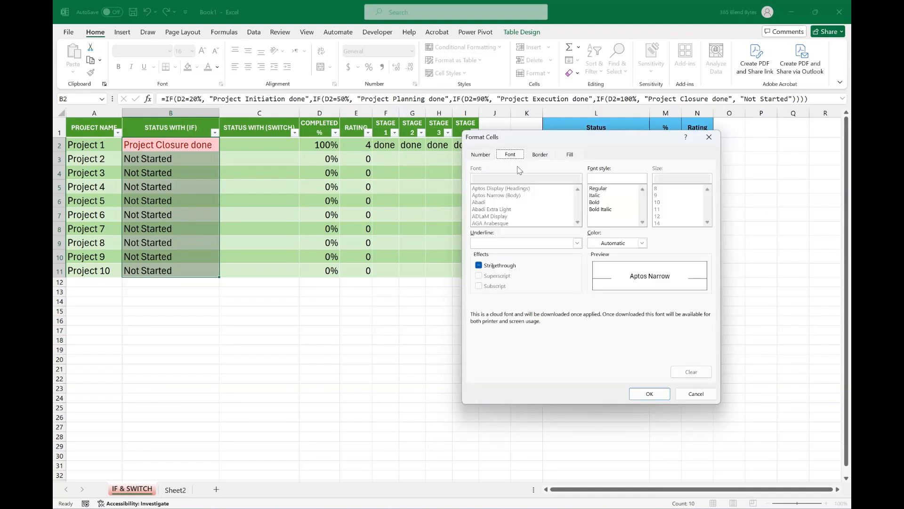
left_click(612, 243)
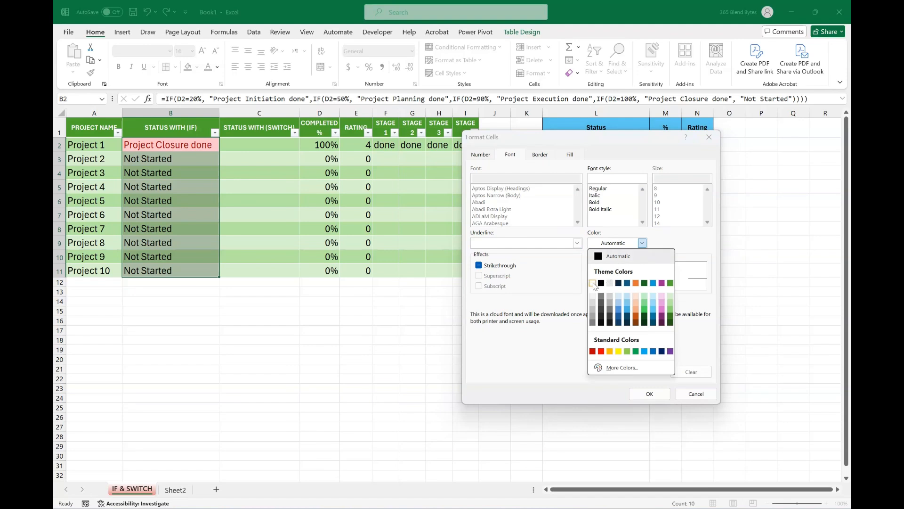
left_click(593, 283)
left_click(649, 393)
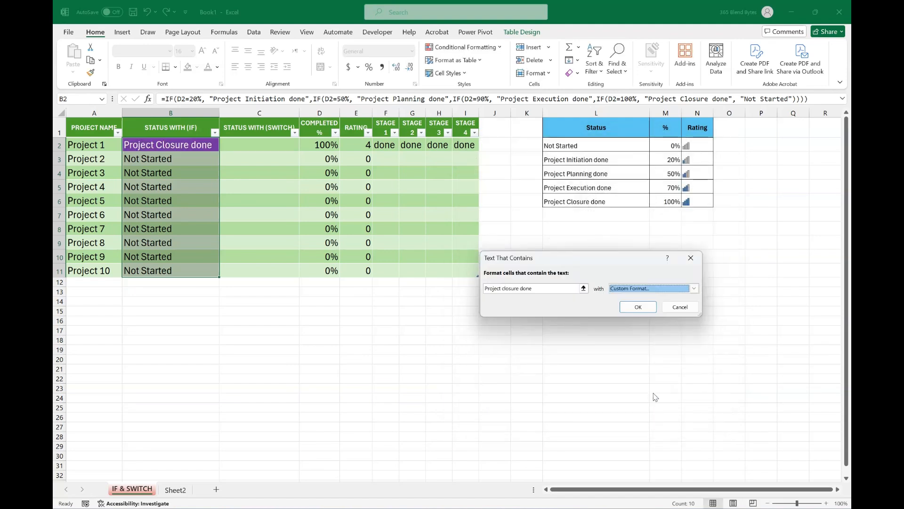
left_click(649, 309)
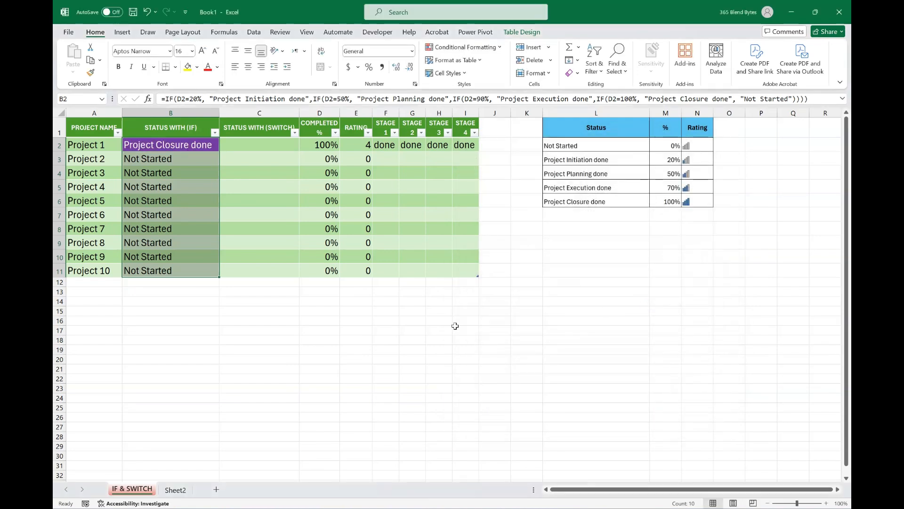
left_click(455, 328)
Test the status highlighting by clearing Stage 4 of Project 1 in I2 and re-entering "done".
left_click(466, 144)
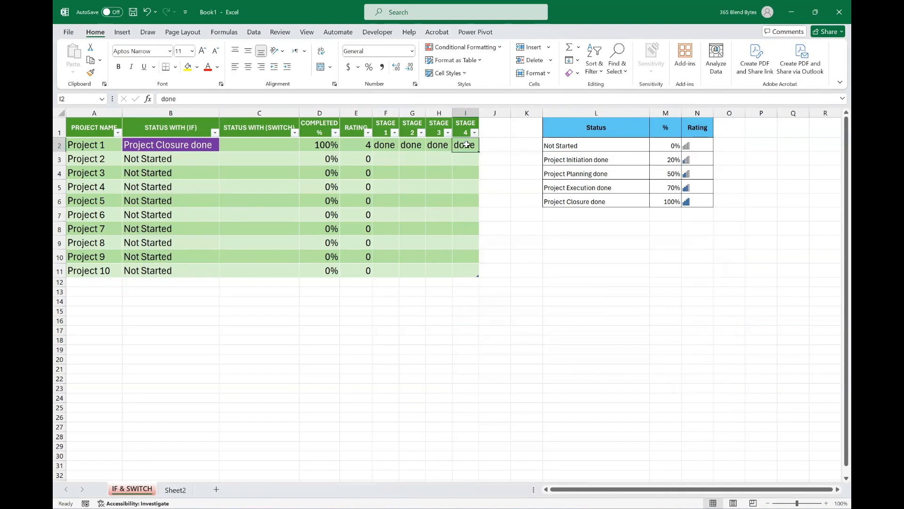
key("Delete")
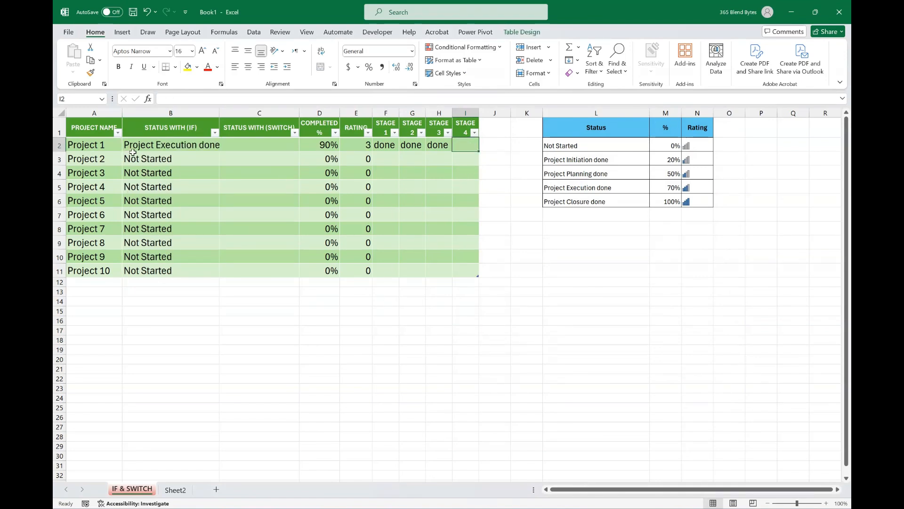
type("done")
key("Return")
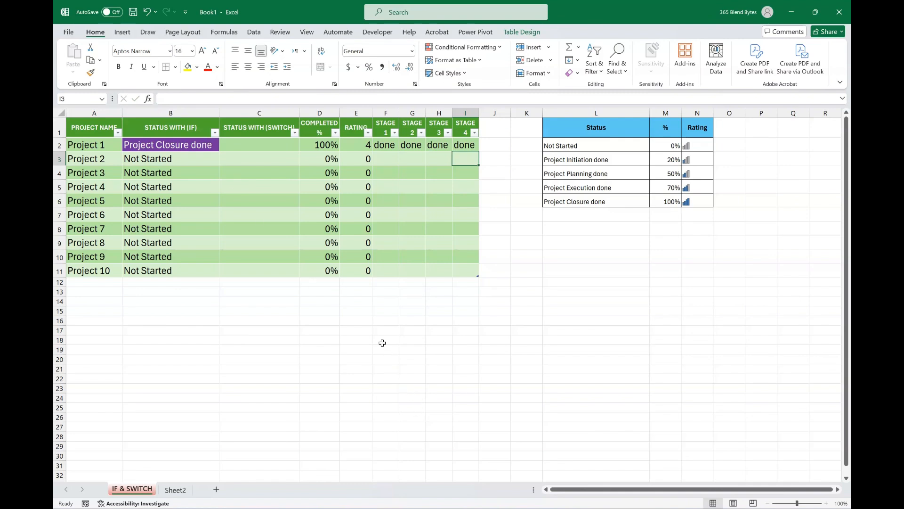
Apply solid-fill red data bars to the completion percentages in D2:D11.
left_click_drag(311, 145, 310, 281)
left_click_drag(311, 277, 311, 276)
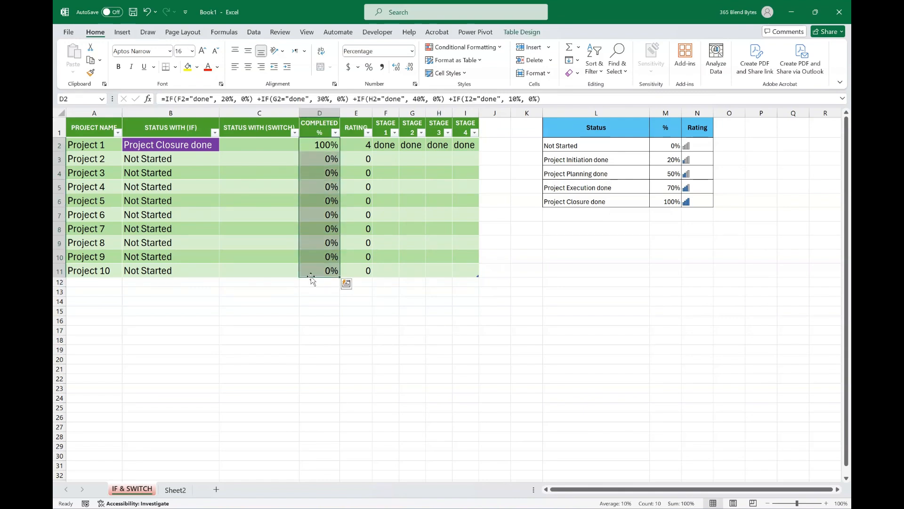
left_click(488, 53)
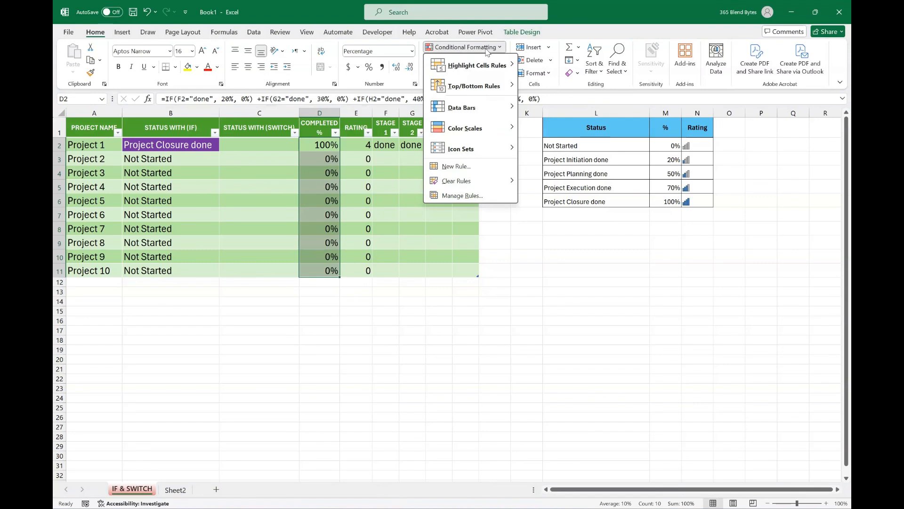
mouse_move(492, 113)
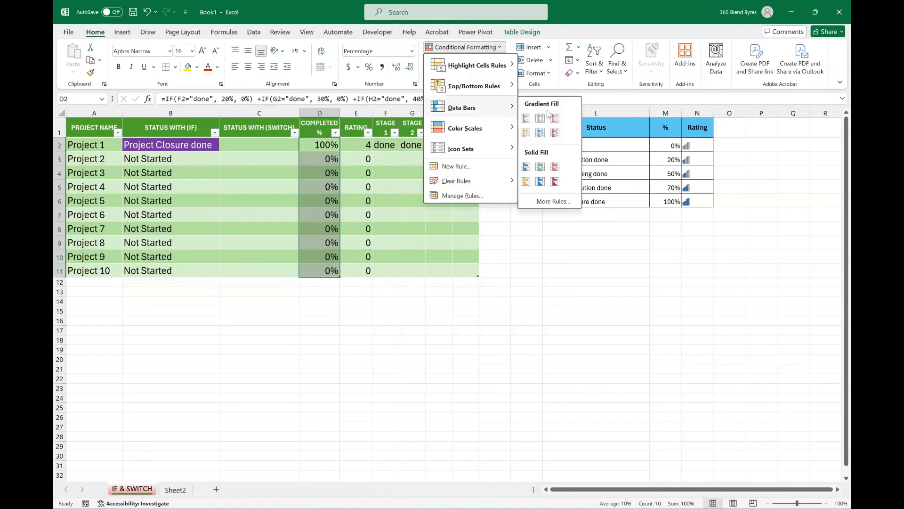
left_click(556, 167)
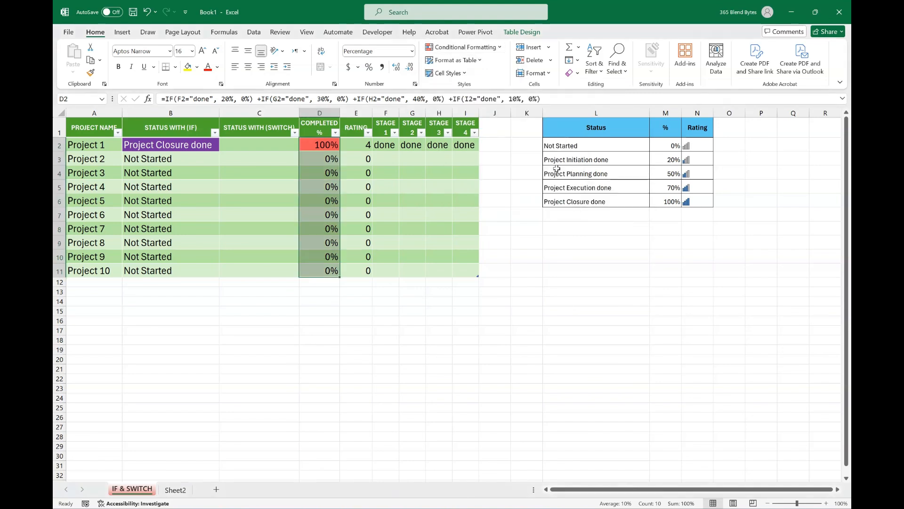
Edit the data bar rule so its minimum is Number 0 and its maximum is Number 1, and apply it.
left_click(501, 48)
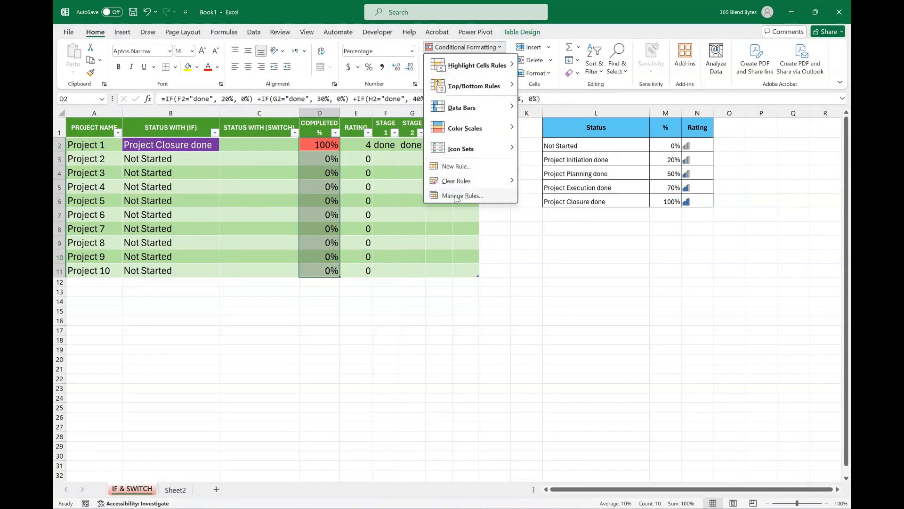
left_click(459, 196)
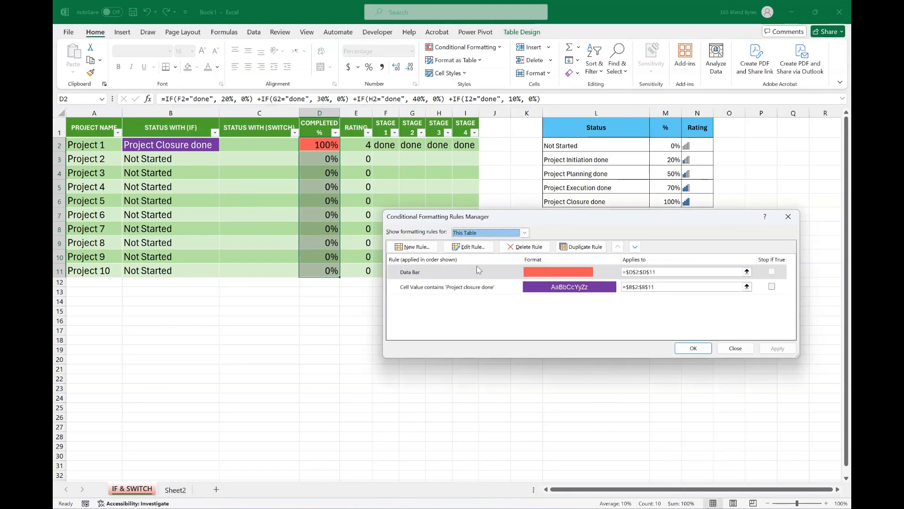
left_click(479, 274)
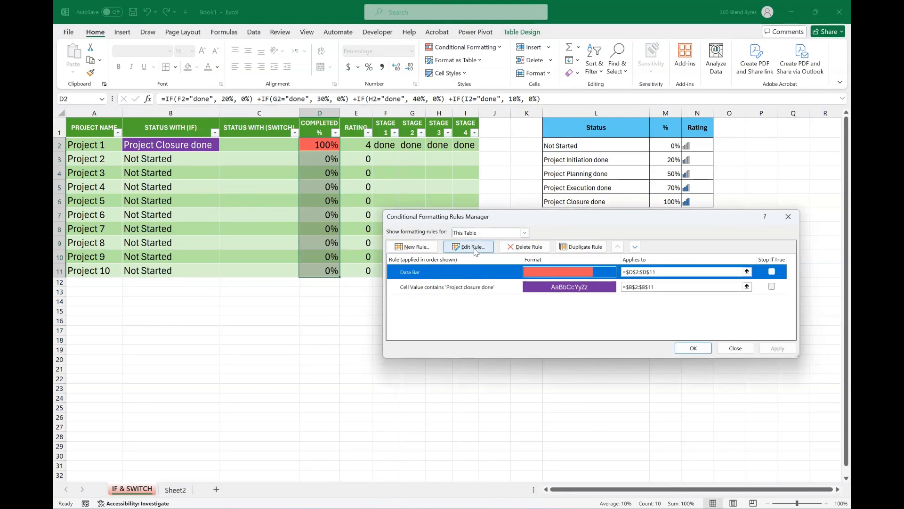
left_click(475, 249)
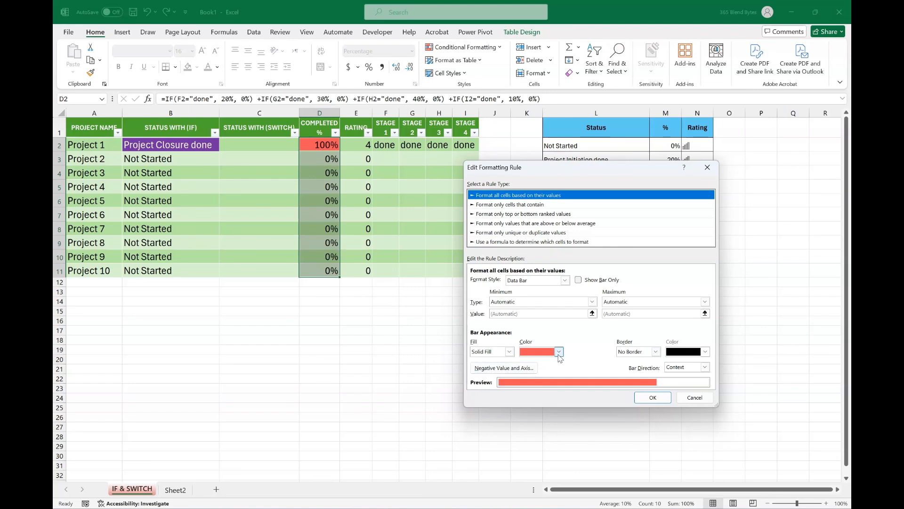
left_click(592, 302)
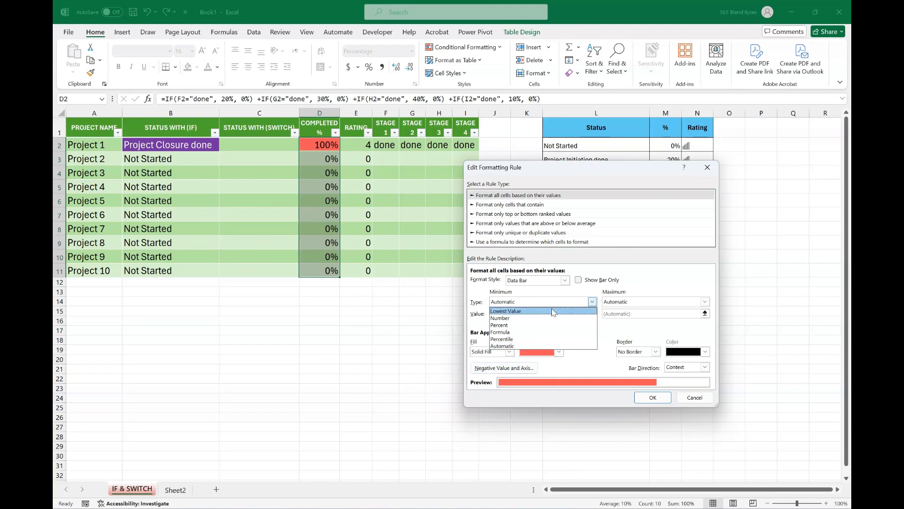
left_click(508, 319)
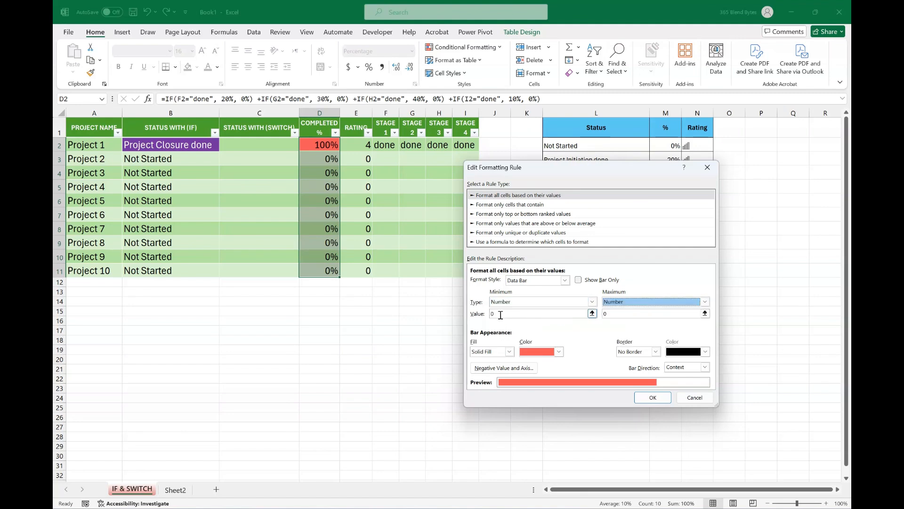
left_click(612, 314)
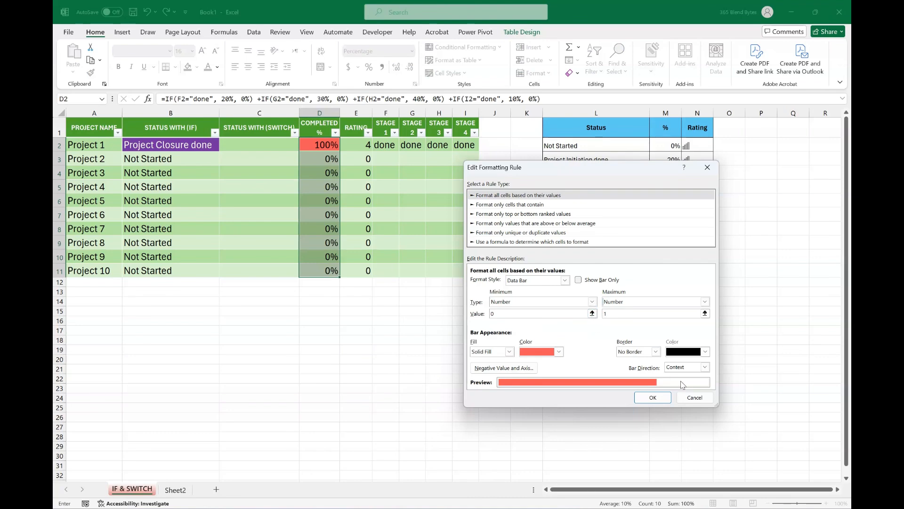
left_click(651, 398)
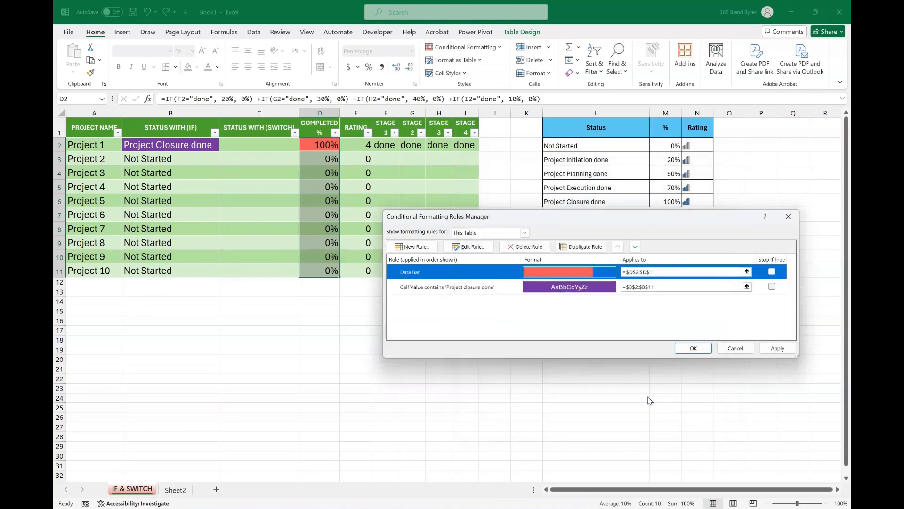
left_click(775, 352)
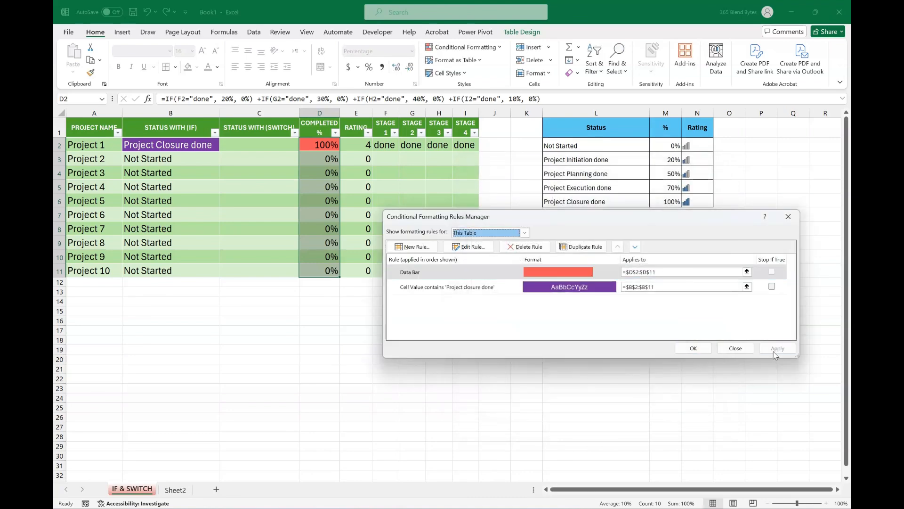
left_click(693, 348)
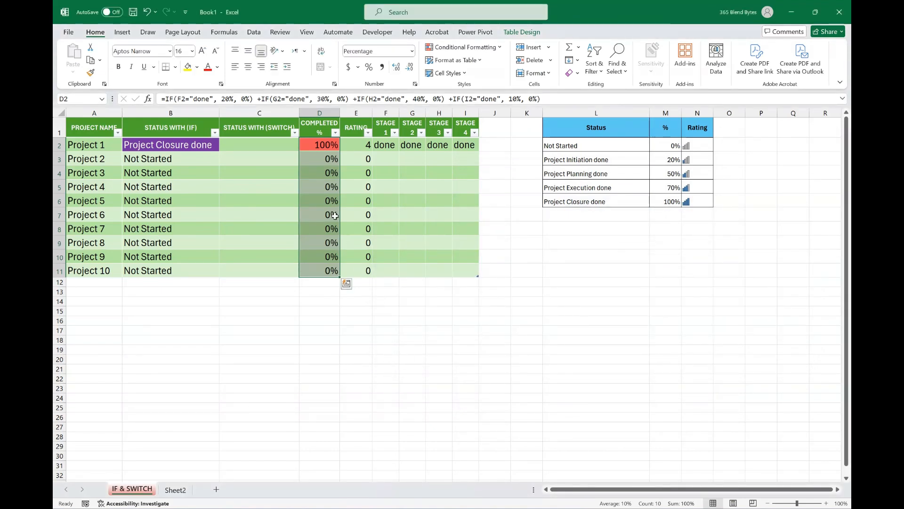
left_click(379, 349)
Set the font colour of the completion percentages in D2:D11 to white.
left_click(326, 145)
left_click_drag(327, 145, 330, 271)
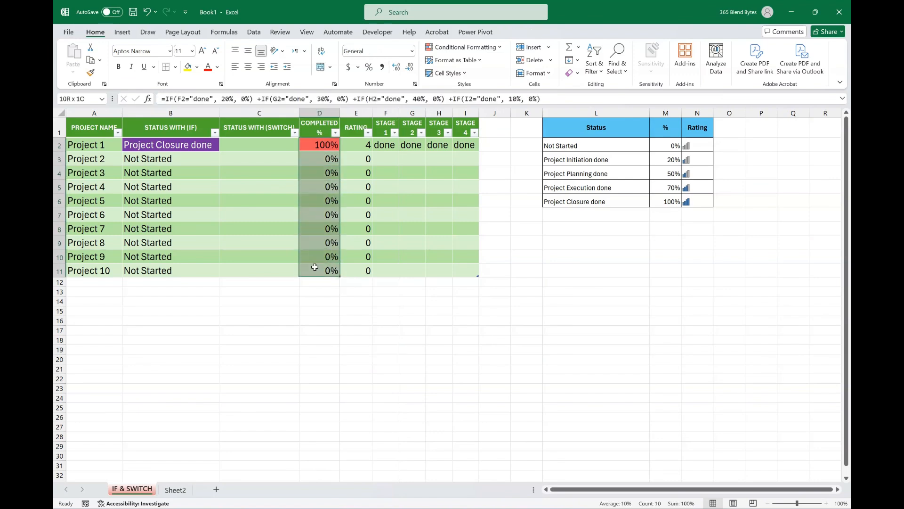
left_click(217, 67)
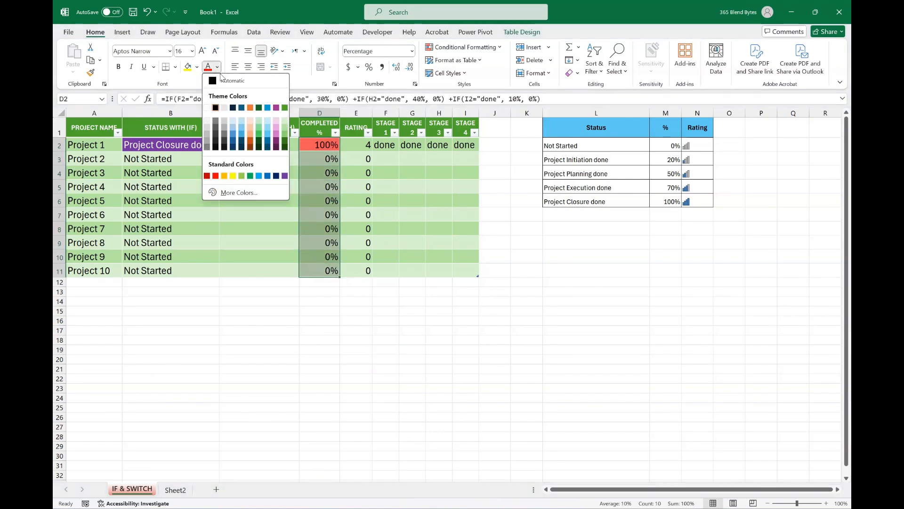
left_click(207, 108)
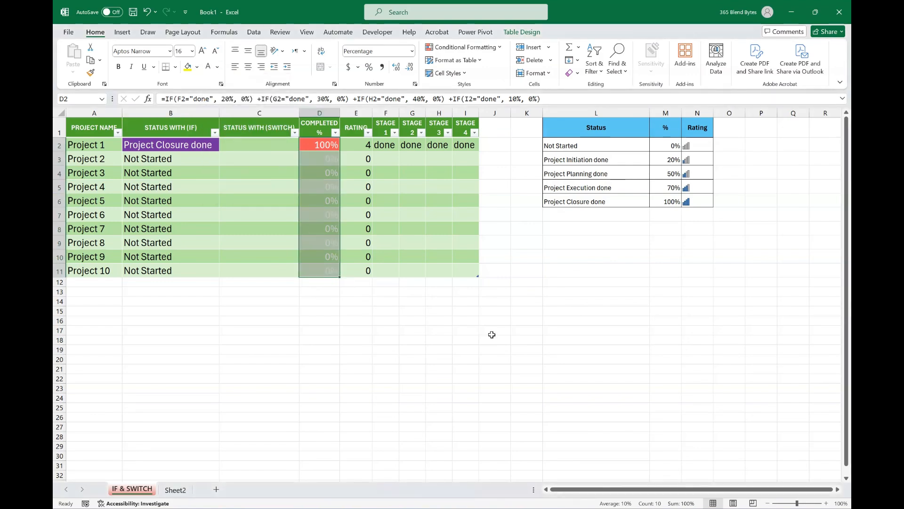
Test the data bar by clearing Stage 4 and Stage 3 of Project 1, and re-enter "done" in H2 and I2.
left_click(491, 335)
left_click(465, 145)
key("Delete")
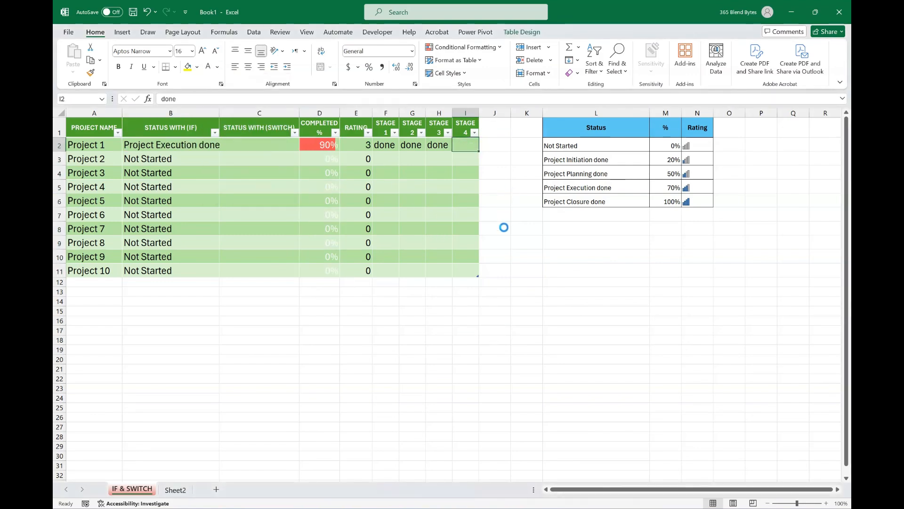
left_click(439, 145)
key("Delete")
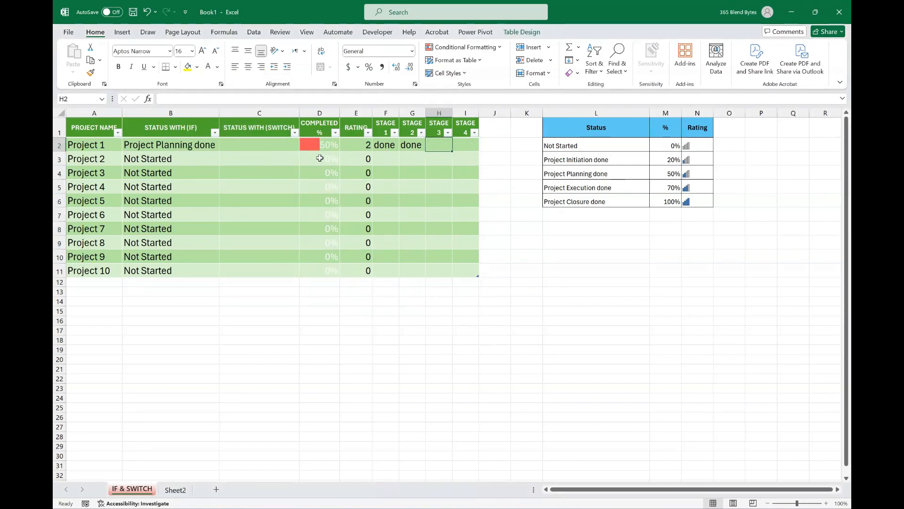
type("done")
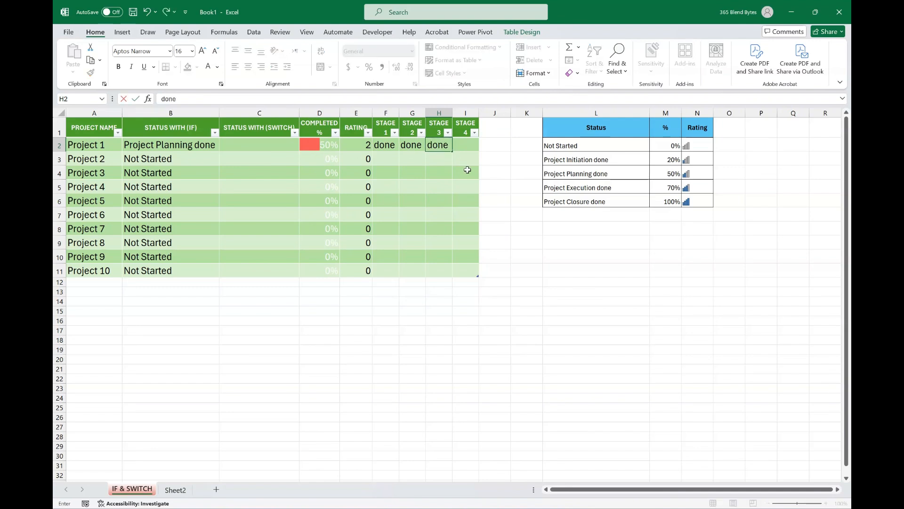
key("Right")
type("done")
key("Return")
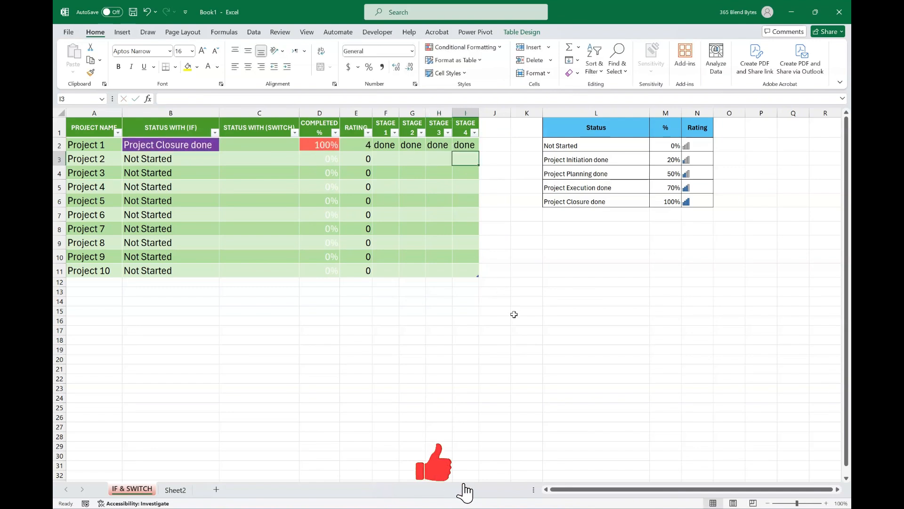
Enter "done" for Stage 1 of Project 2 and for Stages 1 and 2 of Project 5.
left_click(412, 160)
type("done")
key("Return")
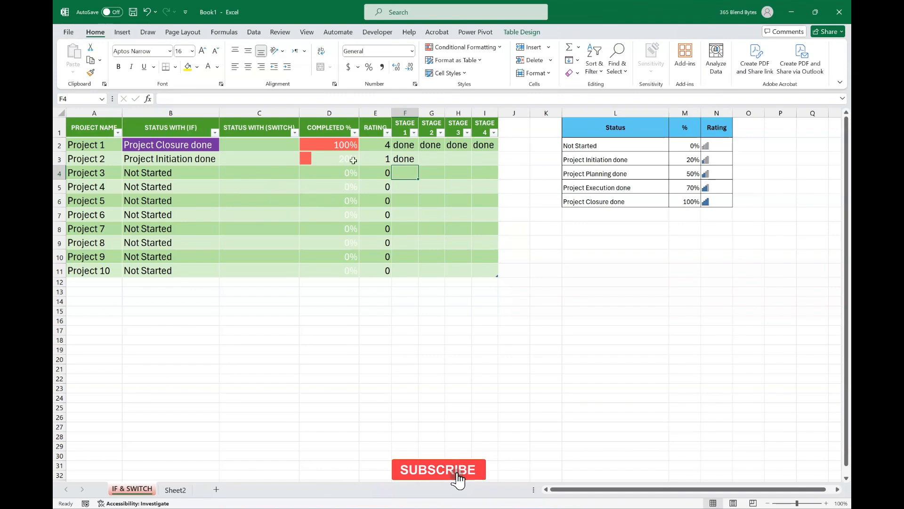
left_click(407, 201)
type("done")
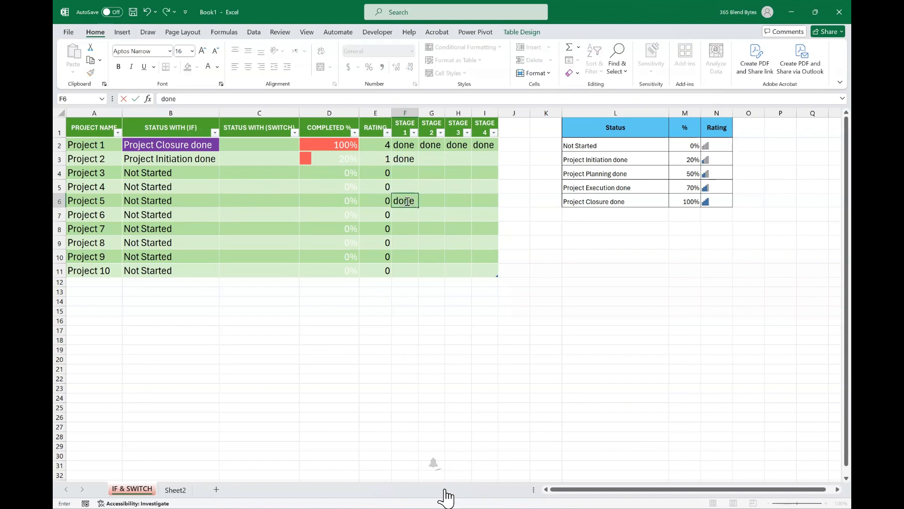
key("Right")
type("done")
key("Return")
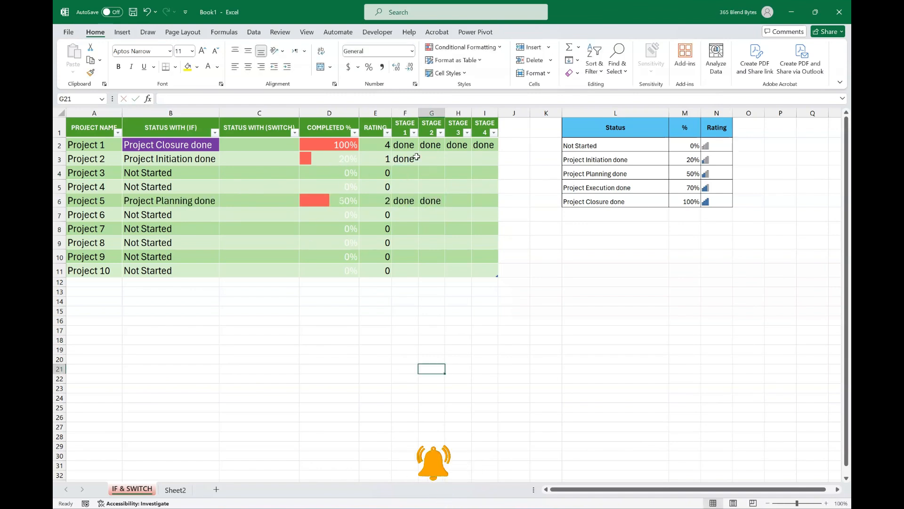
Add a Text that Contains rule to the stage cells F2:I11 that formats "done" with Red Text.
left_click_drag(402, 145, 486, 263)
left_click(463, 46)
mouse_move(502, 69)
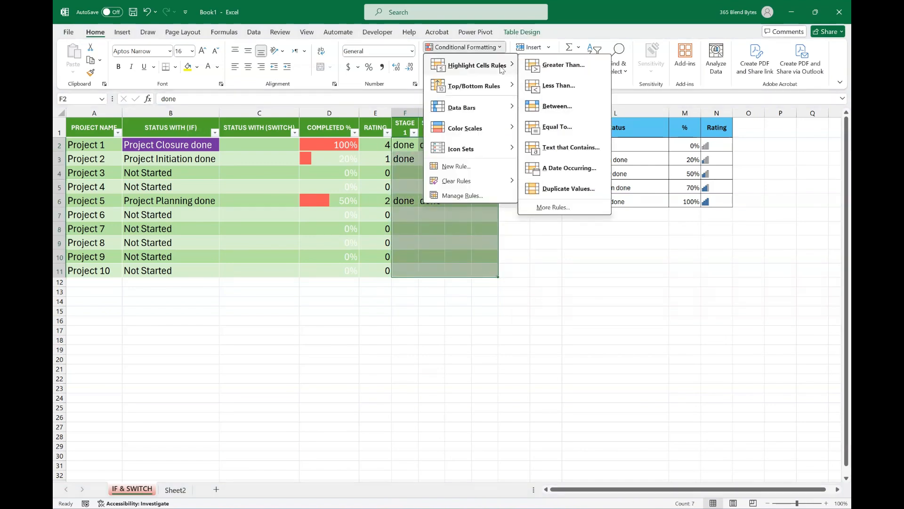
left_click(550, 156)
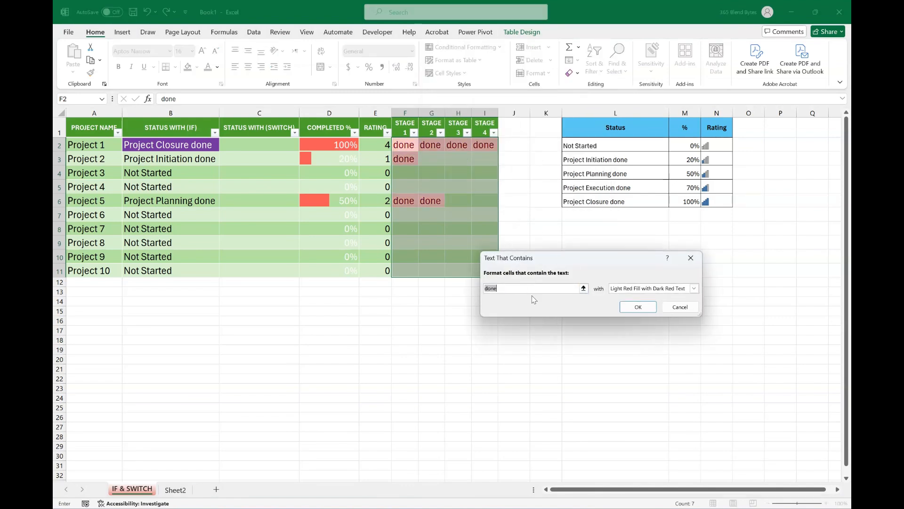
left_click(694, 288)
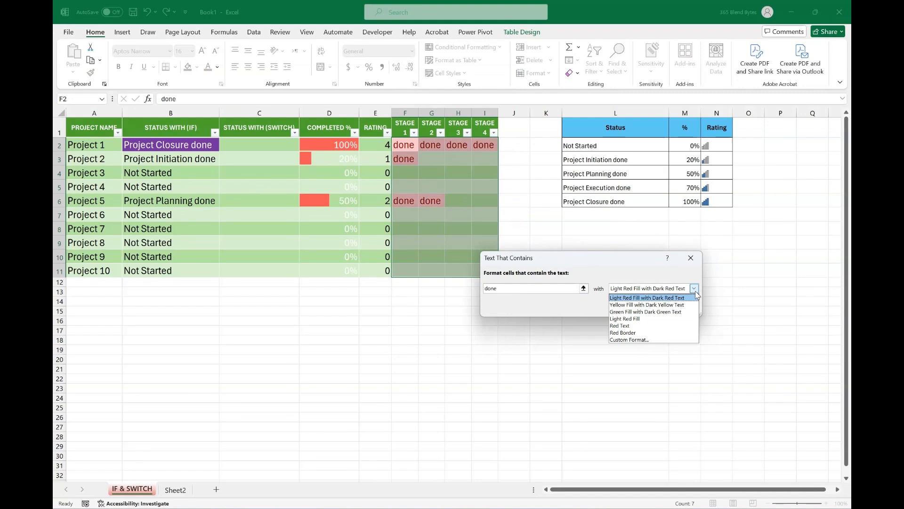
left_click(643, 326)
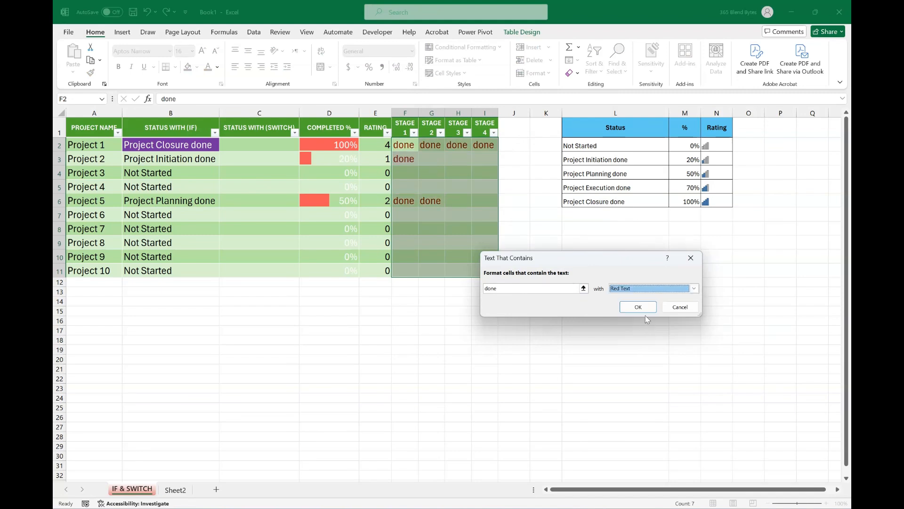
left_click(640, 310)
left_click(508, 338)
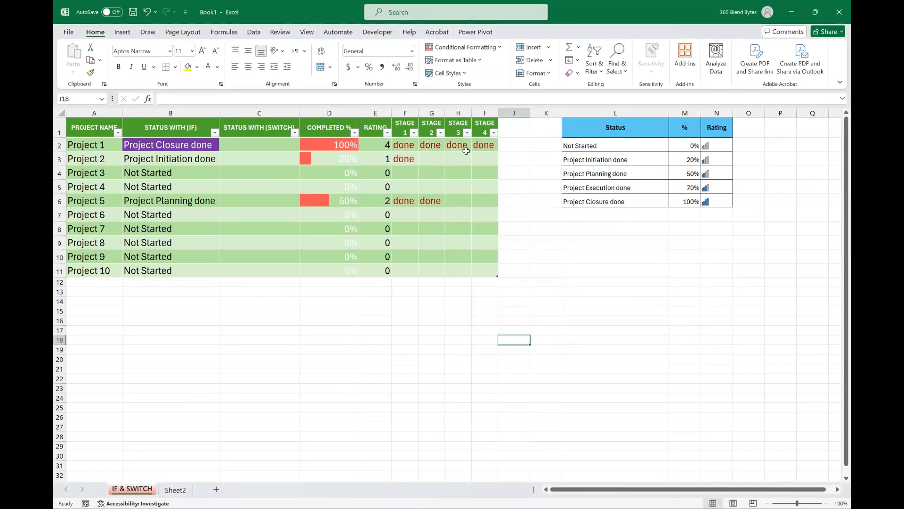
Enter "done" for Stages 1, 2 and 3 of Project 7 in F8:H8.
left_click(406, 229)
type("done")
key("Tab")
type("done")
key("Tab")
type("done")
key("Tab")
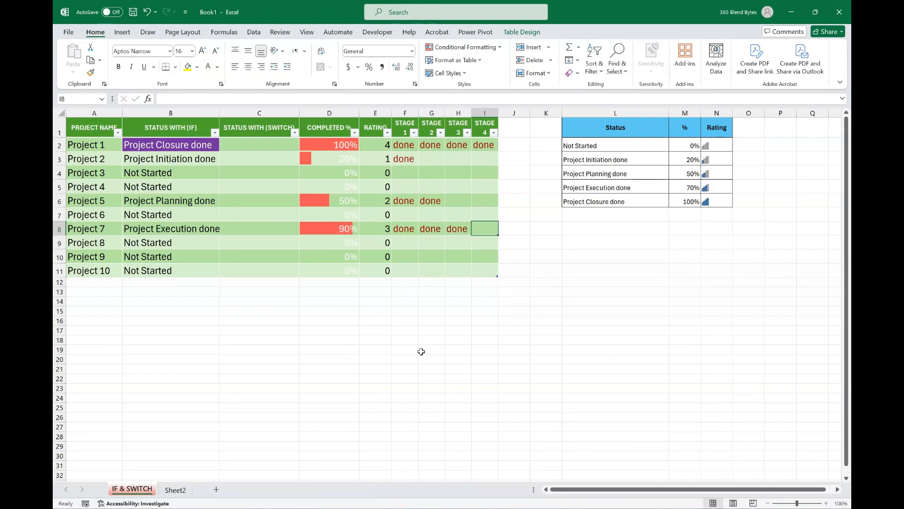
left_click(419, 349)
Apply the five-level signal-bar rating icon set to the ratings in E2:E11.
left_click_drag(373, 145, 374, 271)
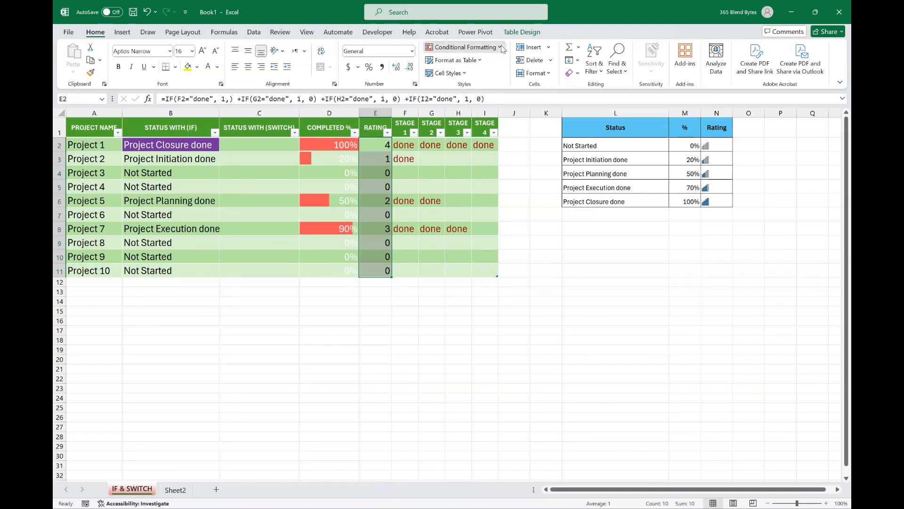
left_click(502, 48)
mouse_move(500, 151)
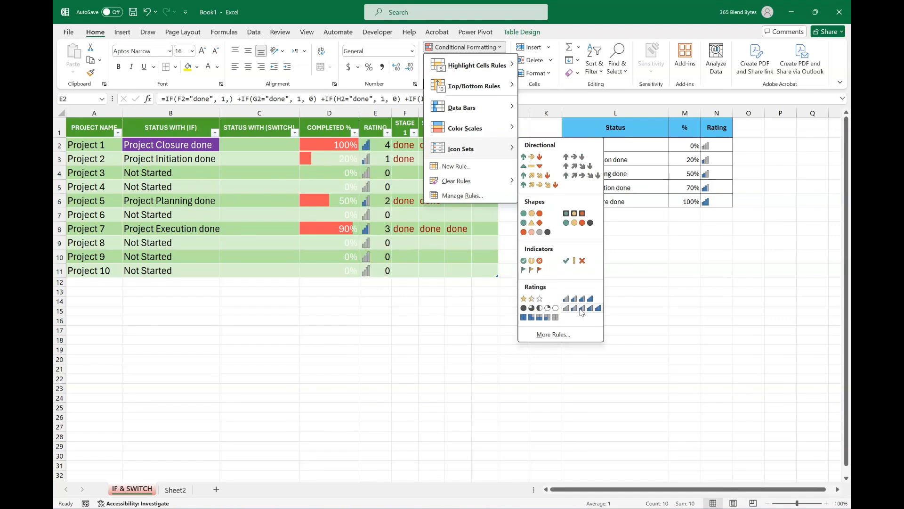
left_click(579, 309)
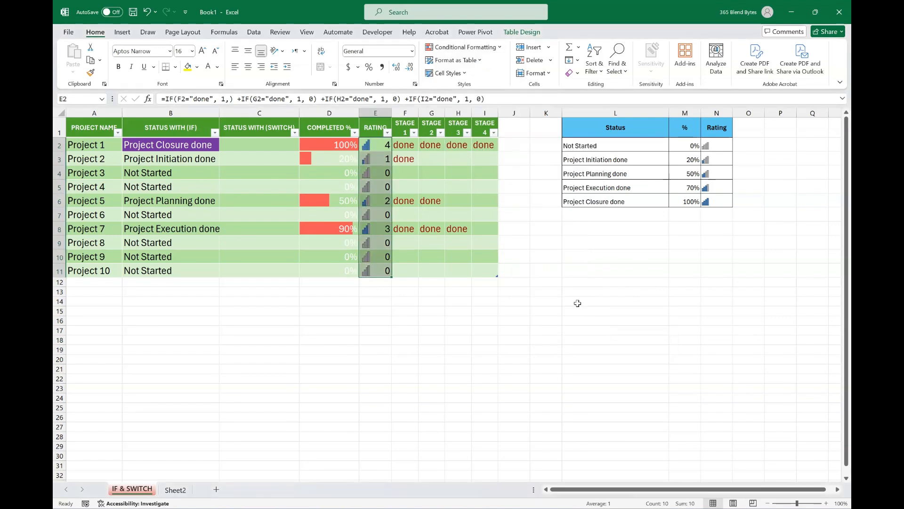
Edit the rating column's icon set rule to show only the icons, and apply it.
left_click(501, 48)
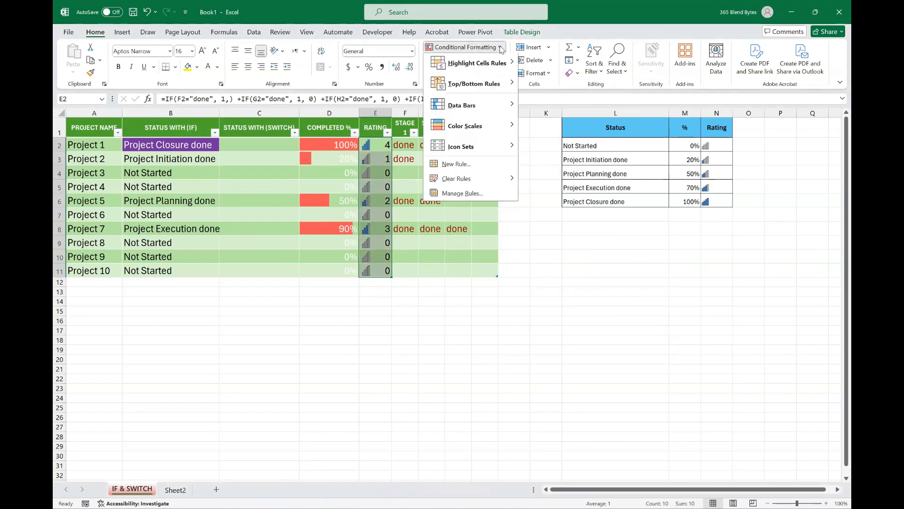
left_click(460, 198)
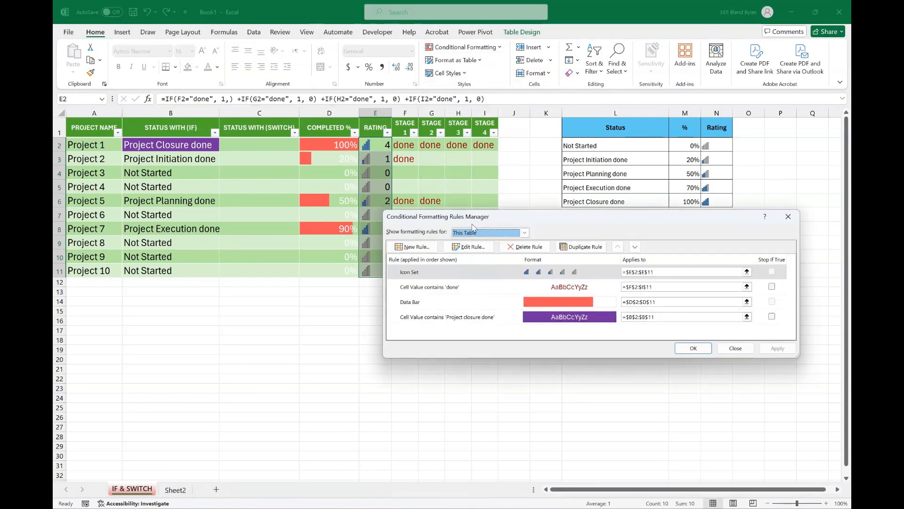
left_click(460, 277)
left_click(468, 246)
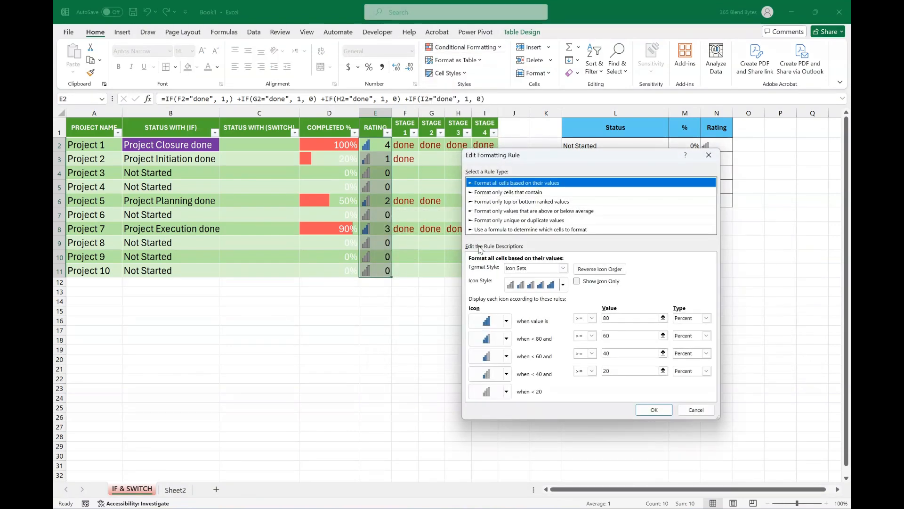
left_click(577, 282)
left_click(655, 409)
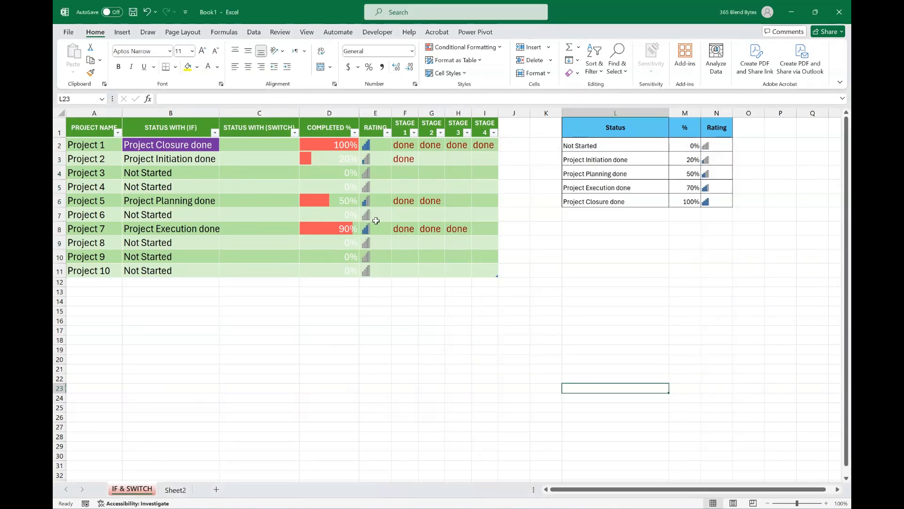
Enter "done" for all four stages of Project 9 in F10:I10.
left_click(407, 260)
type("done")
key("Tab")
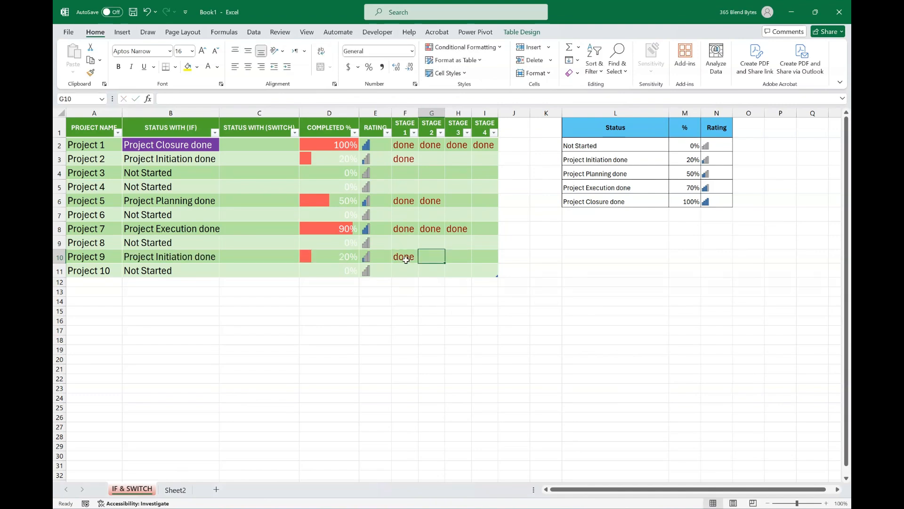
type("done")
key("Tab")
type("done")
key("Tab")
type("done")
Enter "done" for Stage 1 of Project 4 and for Stages 1 and 2 of Project 10.
left_click(399, 186)
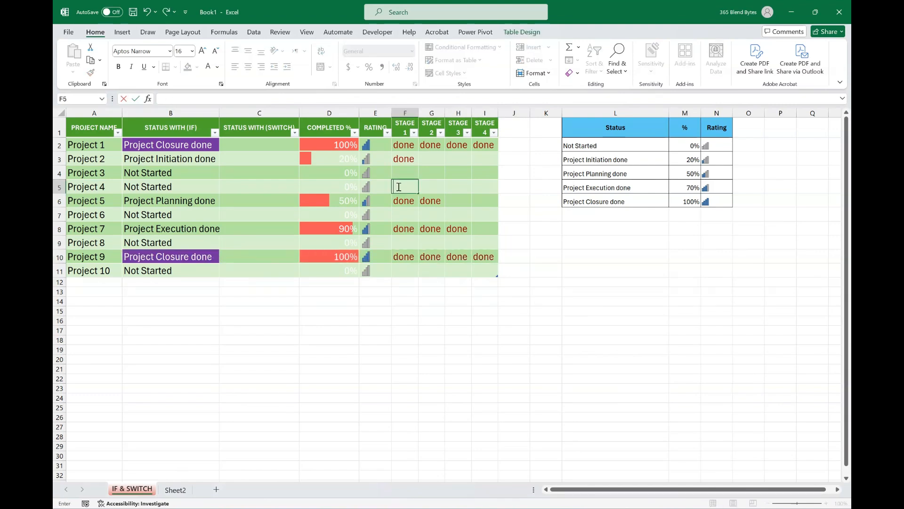
type("done")
key("Tab")
key("Down")
key("Down")
key("Down")
key("Down")
key("Down")
key("Down")
key("Left")
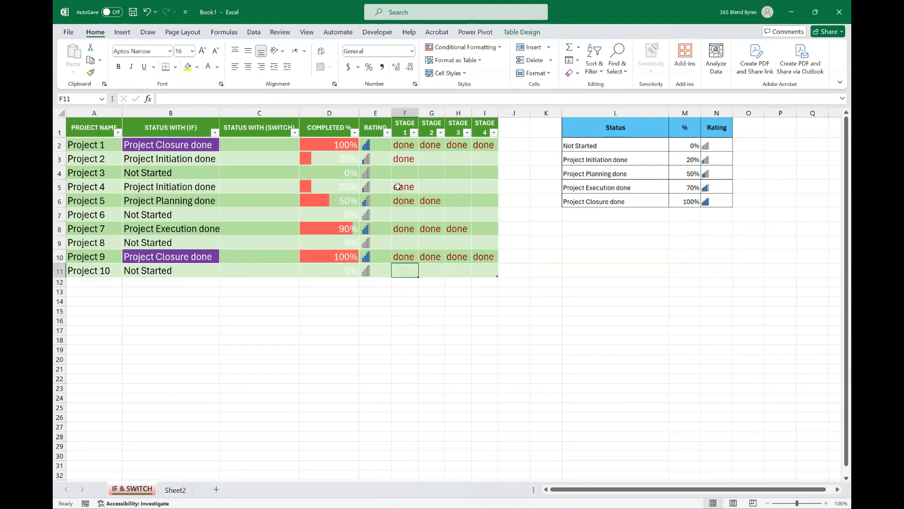
type("done")
key("Tab")
type("done")
key("Tab")
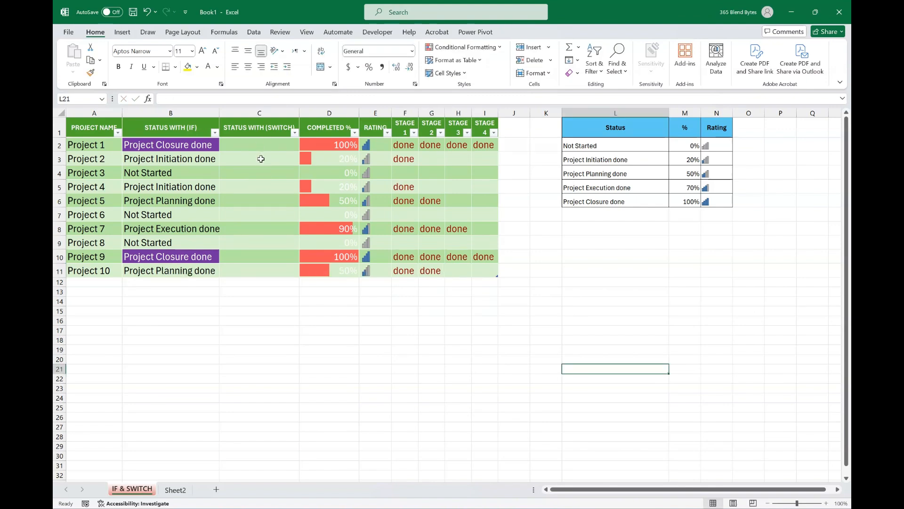
Paste into C2 the formula =SWITCH(E2,0,"Not started",1,"Project Initiation done",2,"Project Planning done",3,"Project Execution done",4,"Project Closure done").
left_click(259, 145)
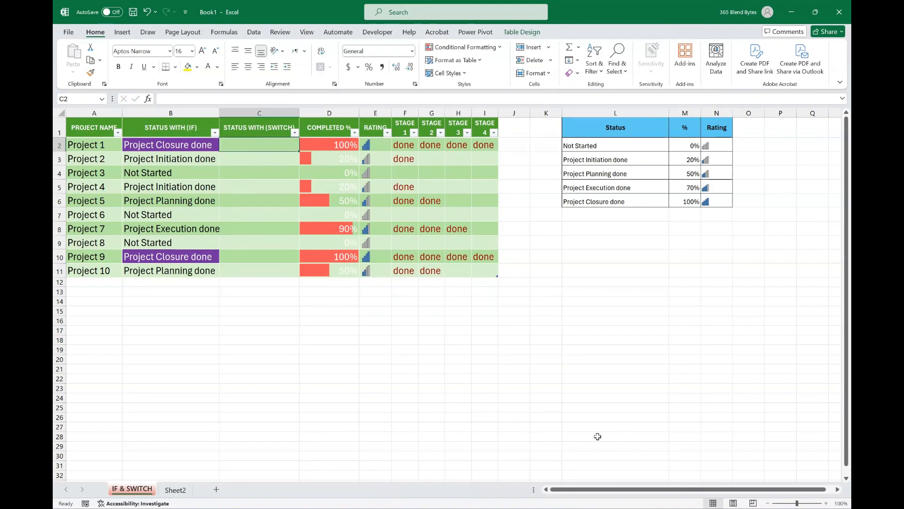
double_click(271, 145)
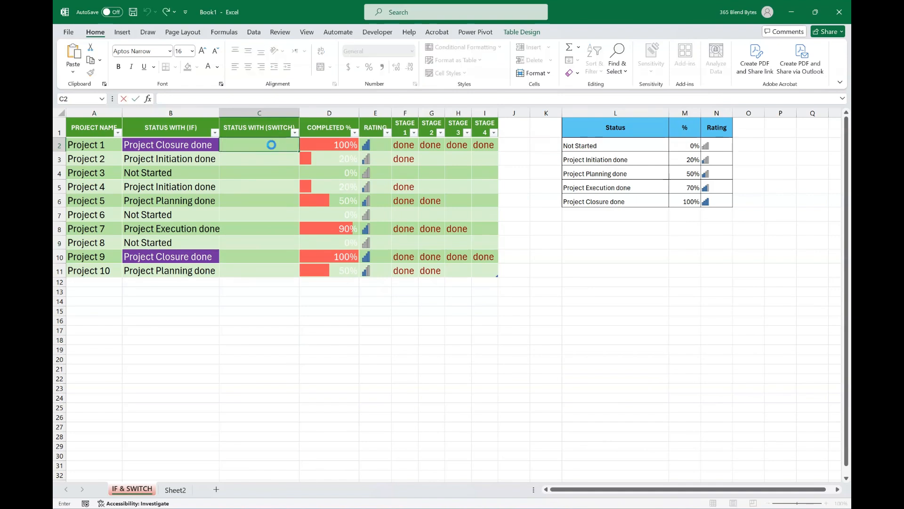
type("=SWITCH(E2,0,\"Not started\",1,\"Project Initiation done\",2,\"Project Planning done\",3,\"Project Execution done\",4,\"Project Closure done\")")
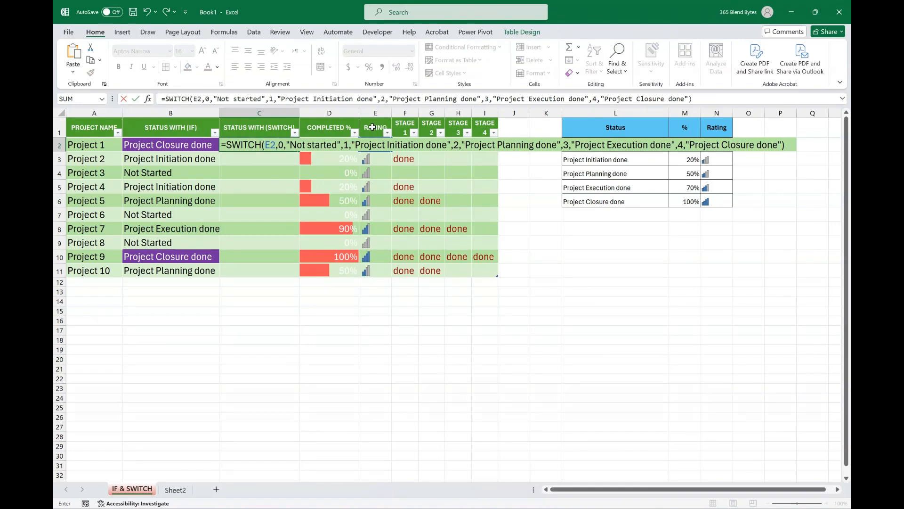
Examine each rating value and its matching status text in the SWITCH formula in C2.
left_click(337, 145)
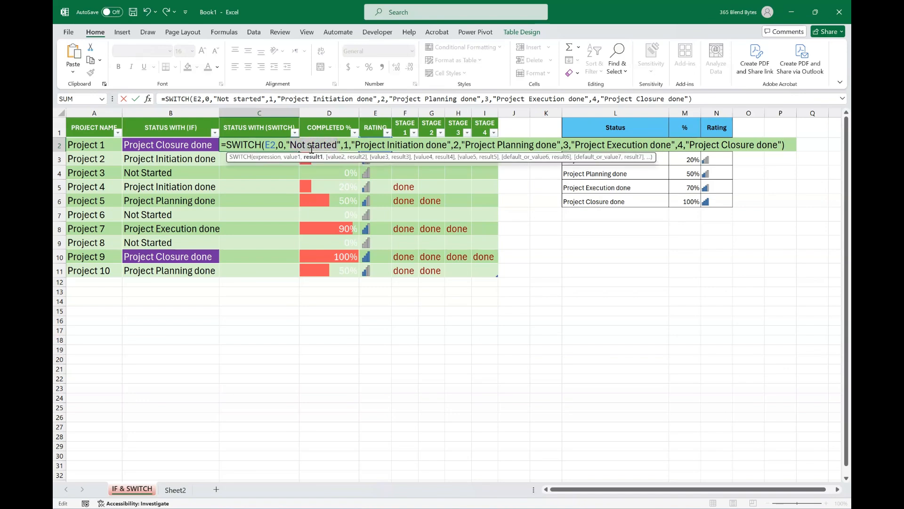
left_click(283, 146)
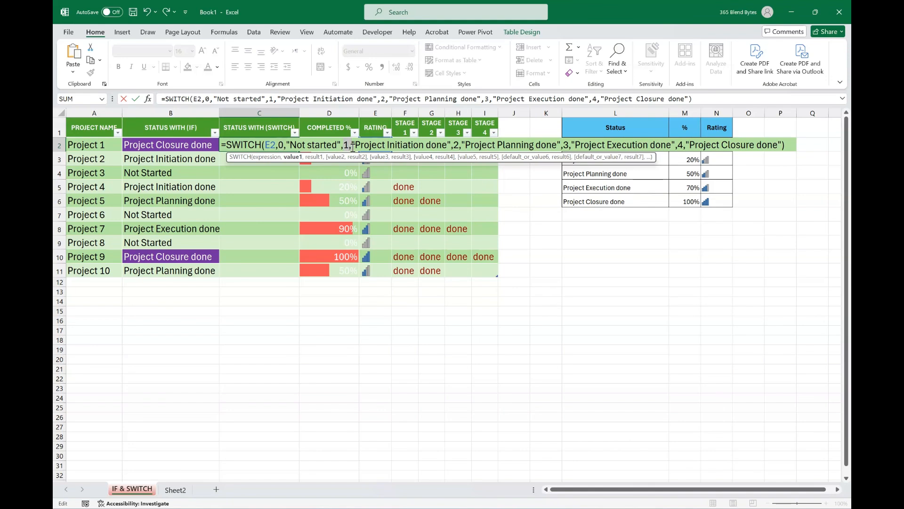
left_click_drag(347, 148, 787, 145)
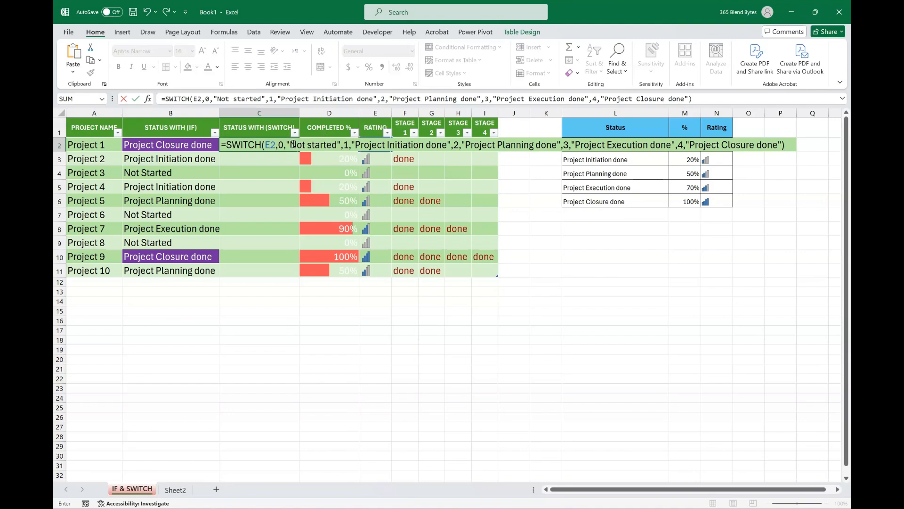
left_click(336, 146)
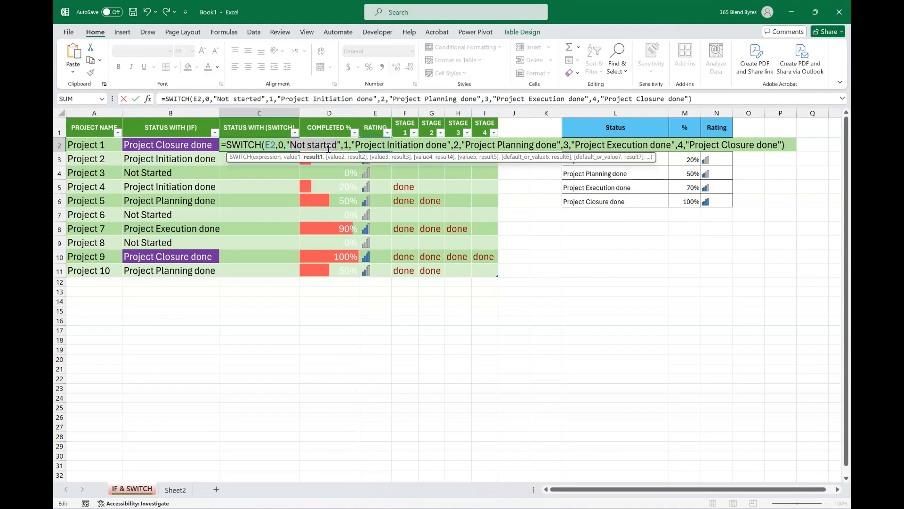
left_click(283, 145)
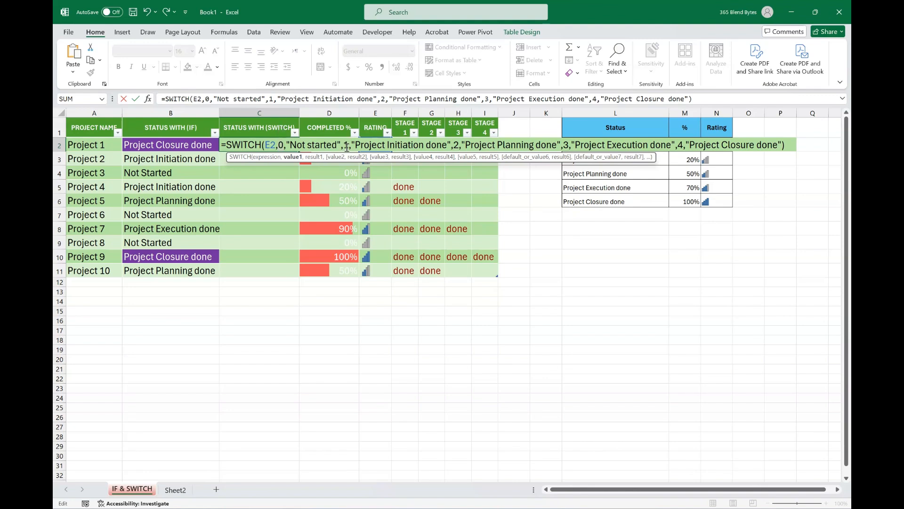
left_click_drag(428, 146, 681, 143)
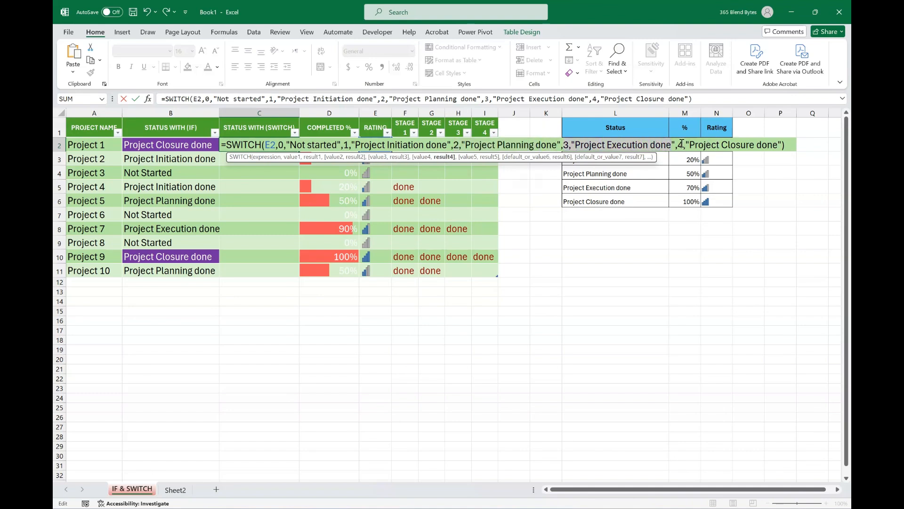
left_click(782, 145)
left_click(788, 144)
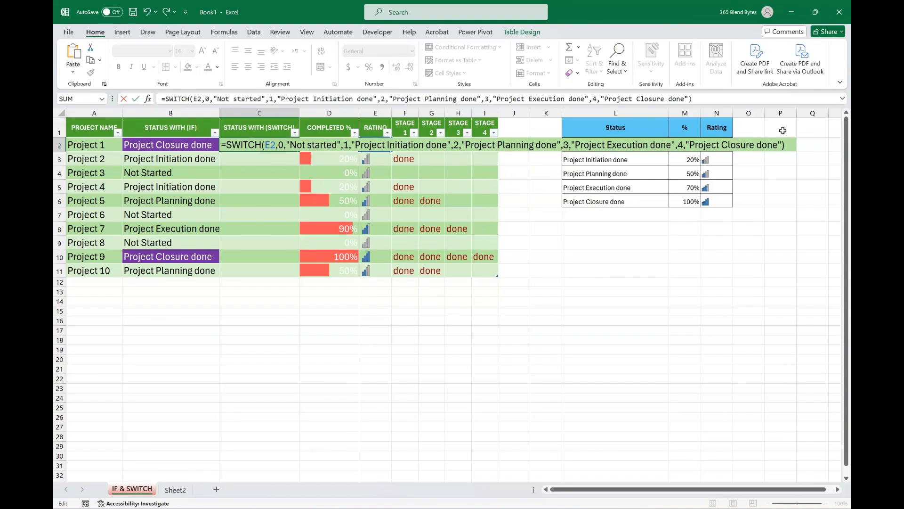
Commit the SWITCH formula for Project 1 and widen column C to fit the full status text.
key("Return")
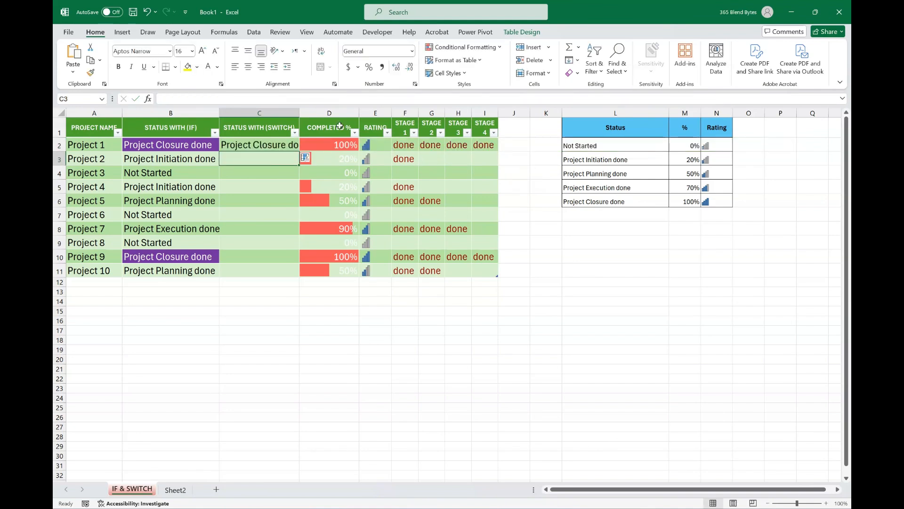
left_click_drag(303, 112, 315, 113)
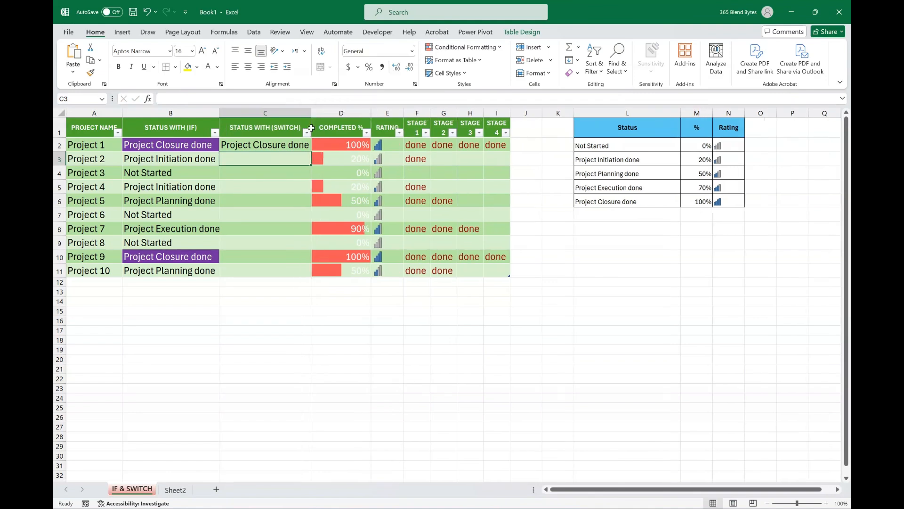
left_click(265, 144)
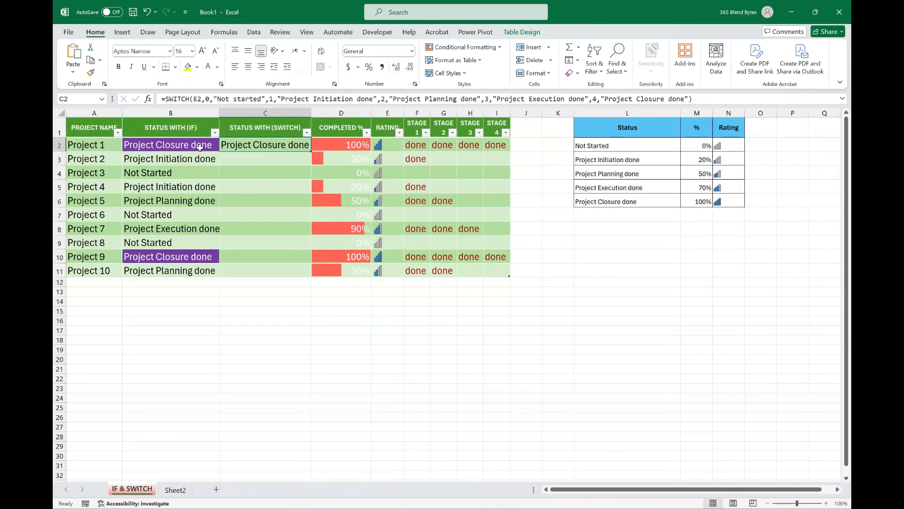
Fill the SWITCH formula down to C11 and copy the formatting of B2 onto C2:C11.
double_click(312, 153)
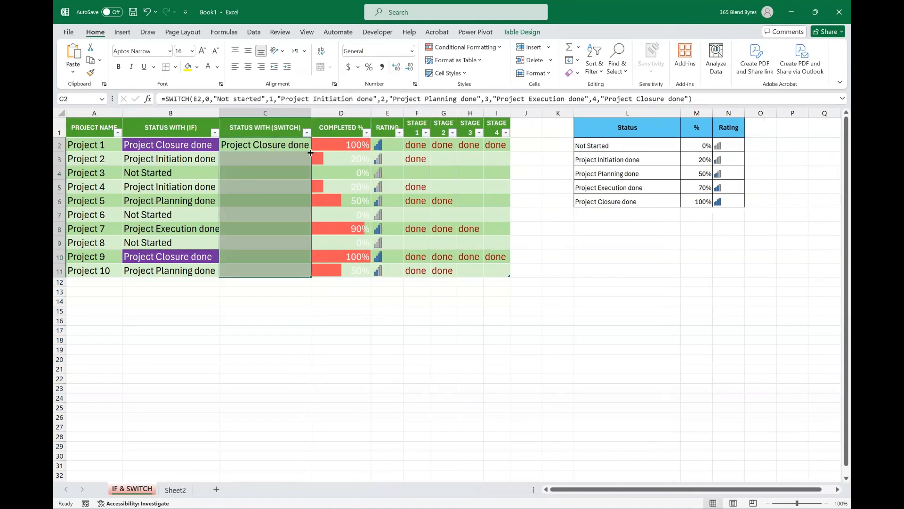
left_click(333, 312)
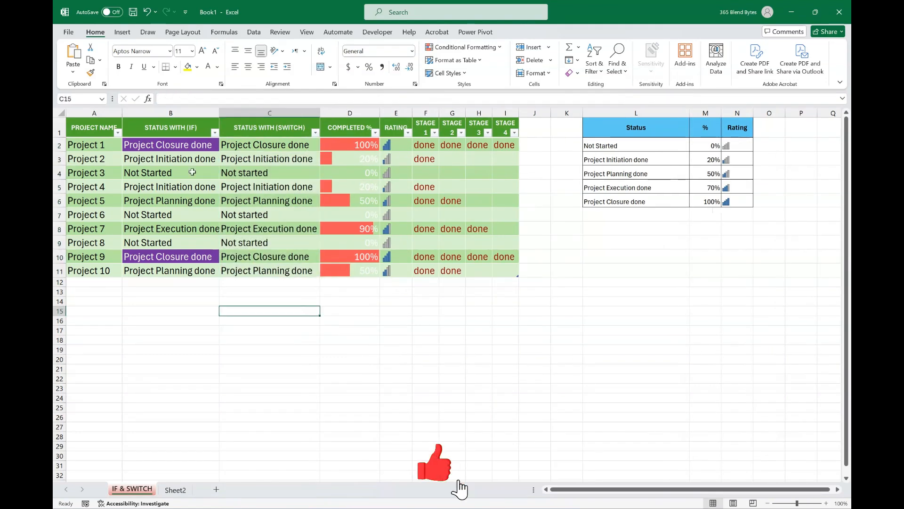
left_click(169, 144)
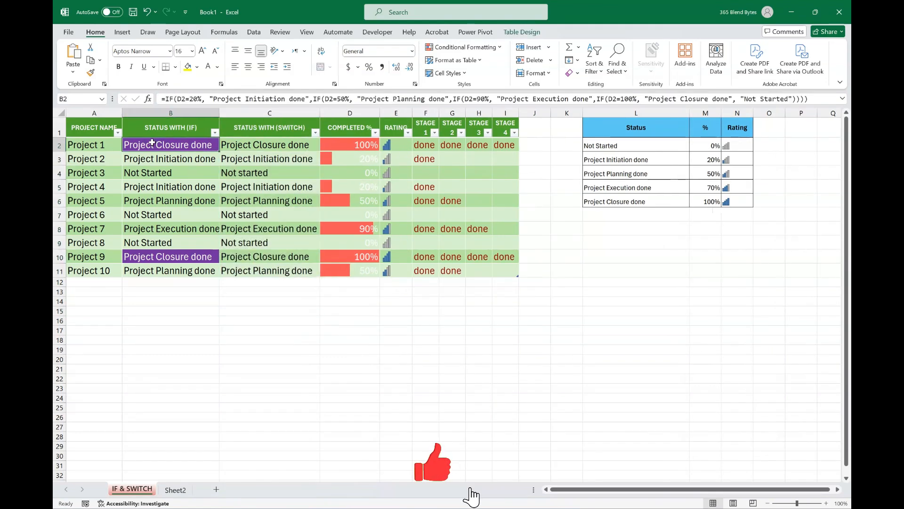
left_click(90, 72)
left_click_drag(269, 145, 271, 267)
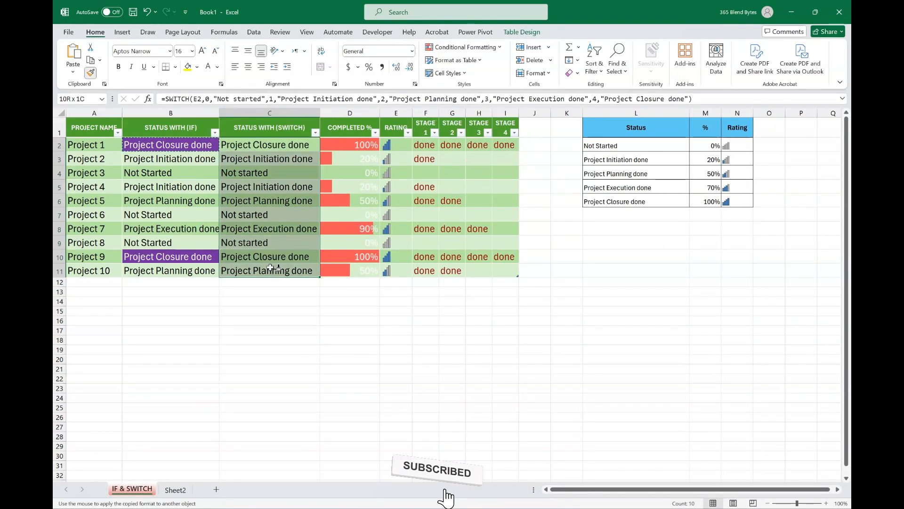
Change the "Project closure done" conditional formatting rule for C2:C11 to a dark blue fill.
left_click(464, 47)
left_click(458, 197)
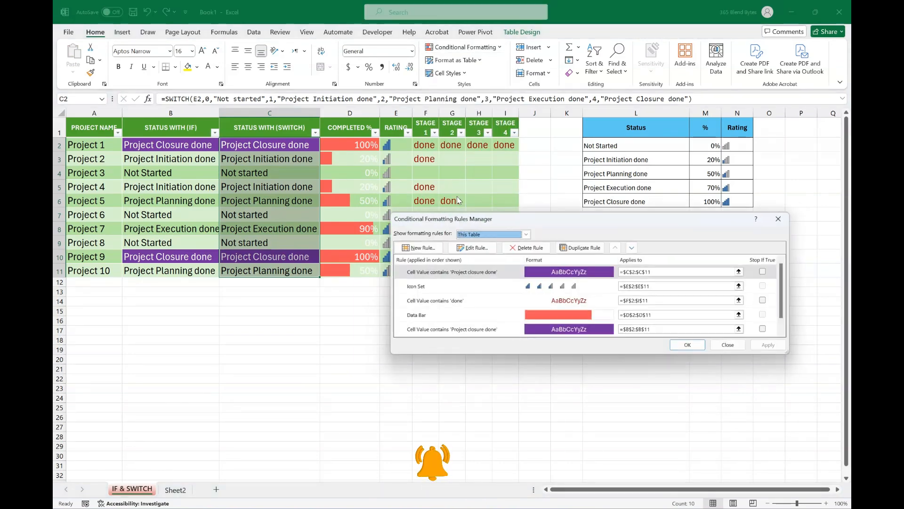
left_click(506, 268)
left_click(474, 246)
left_click(681, 345)
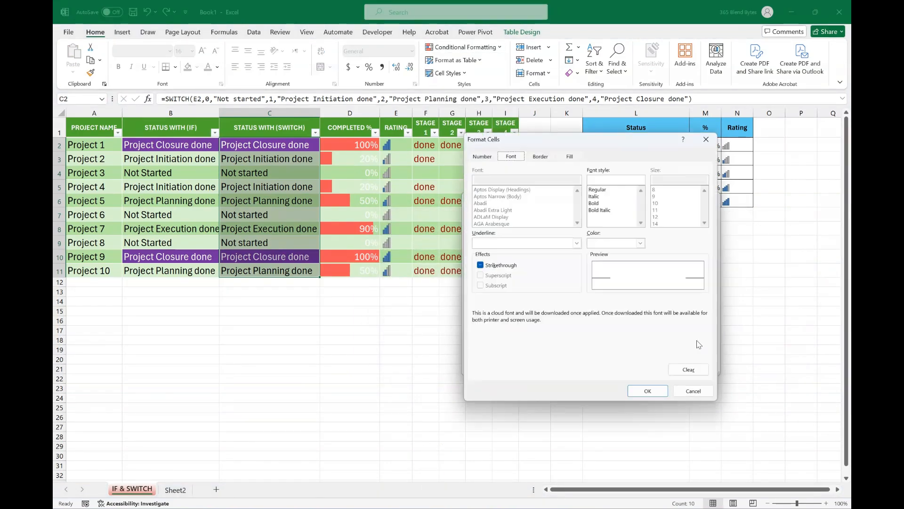
left_click(570, 155)
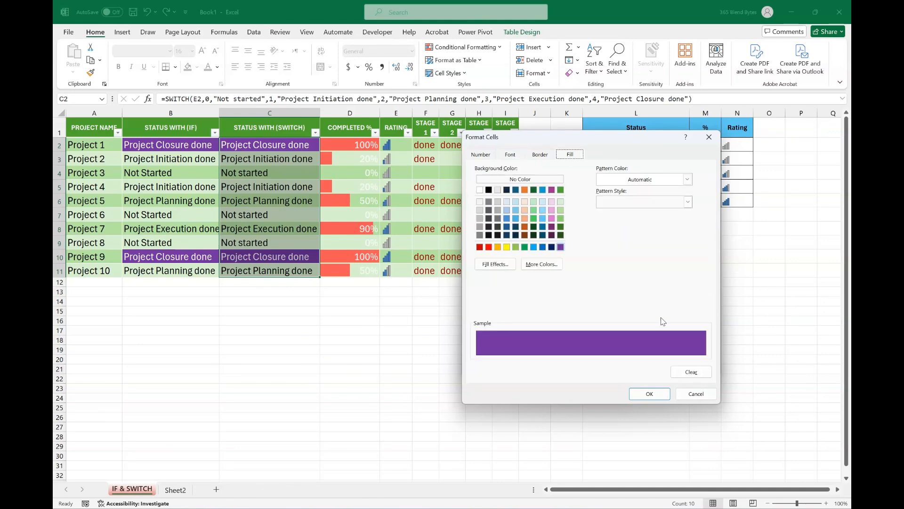
left_click(551, 247)
left_click(649, 394)
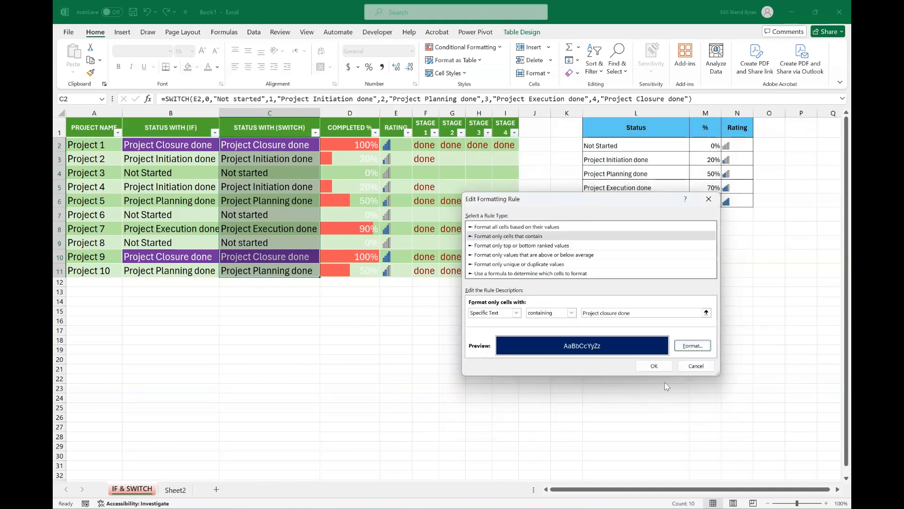
left_click(654, 361)
left_click(778, 348)
left_click(694, 348)
left_click(566, 378)
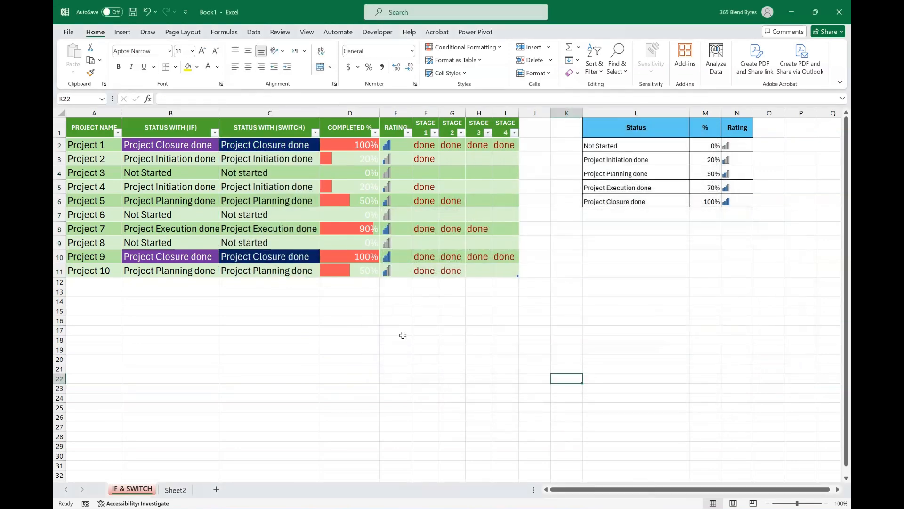
left_click(435, 308)
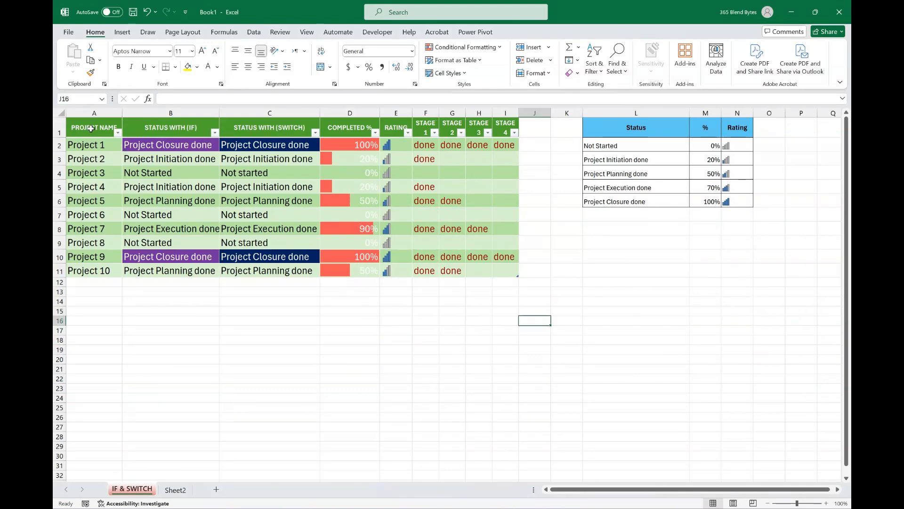
Customize the ribbon by adding the Camera command to a new custom group at the end of Home.
right_click(100, 36)
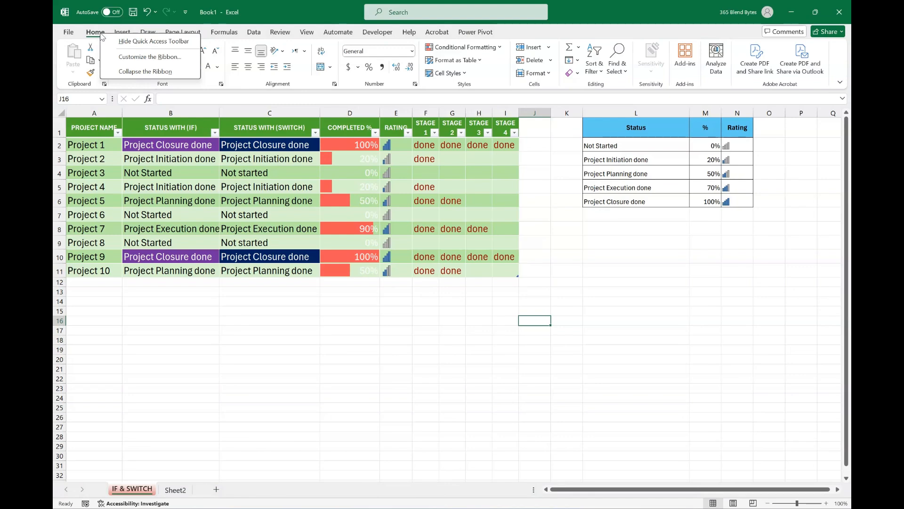
left_click(141, 56)
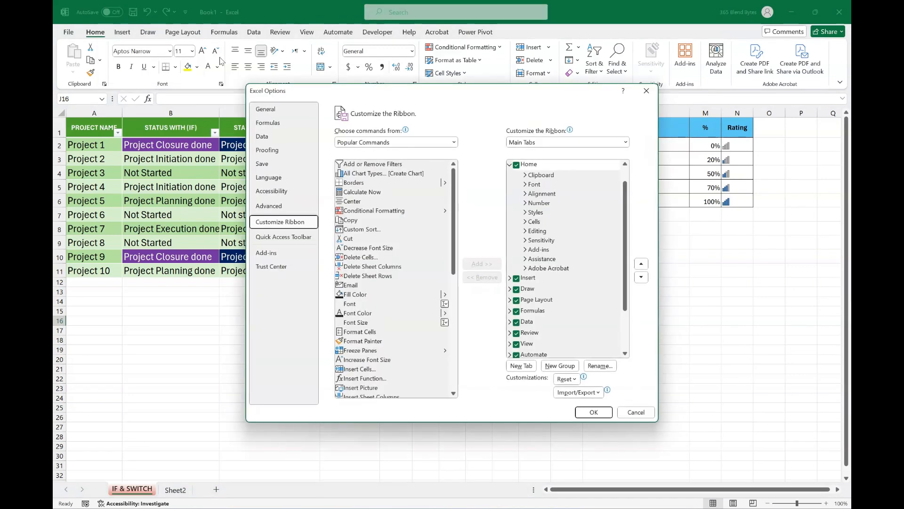
left_click(453, 141)
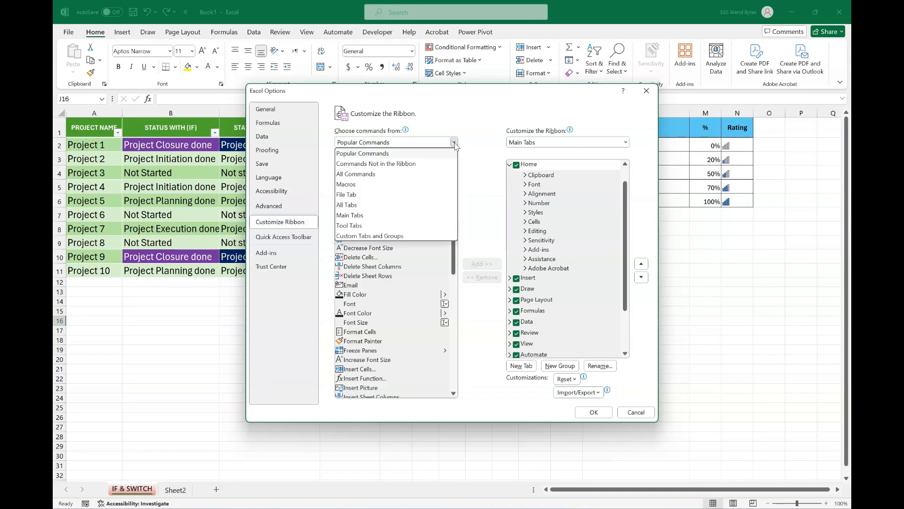
left_click(355, 176)
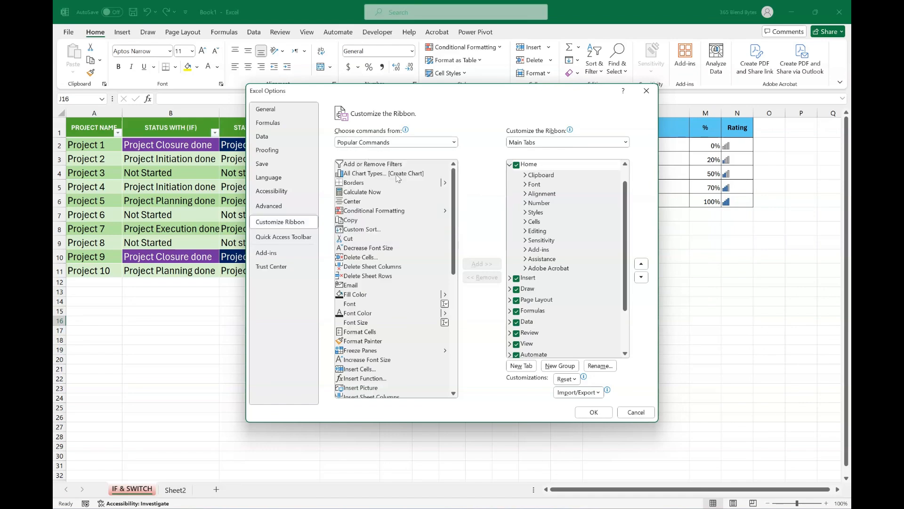
scroll(413, 212, "down", 15)
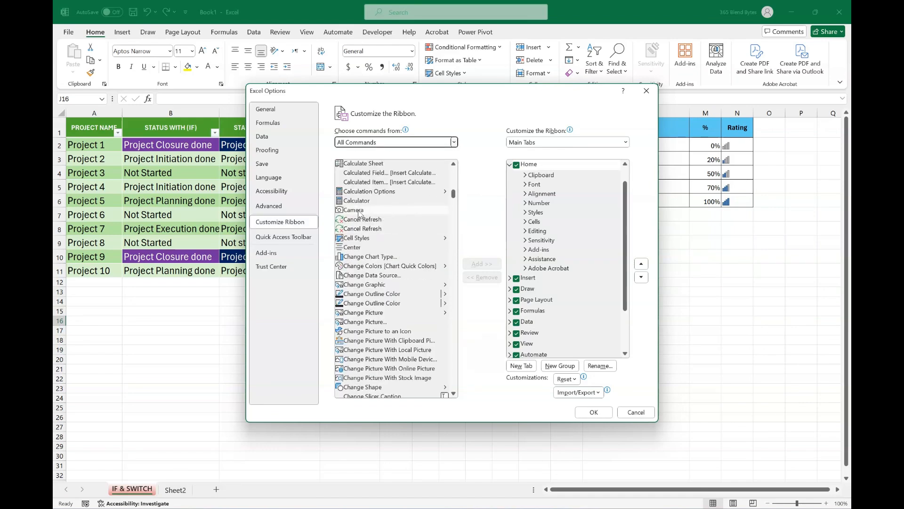
left_click(362, 210)
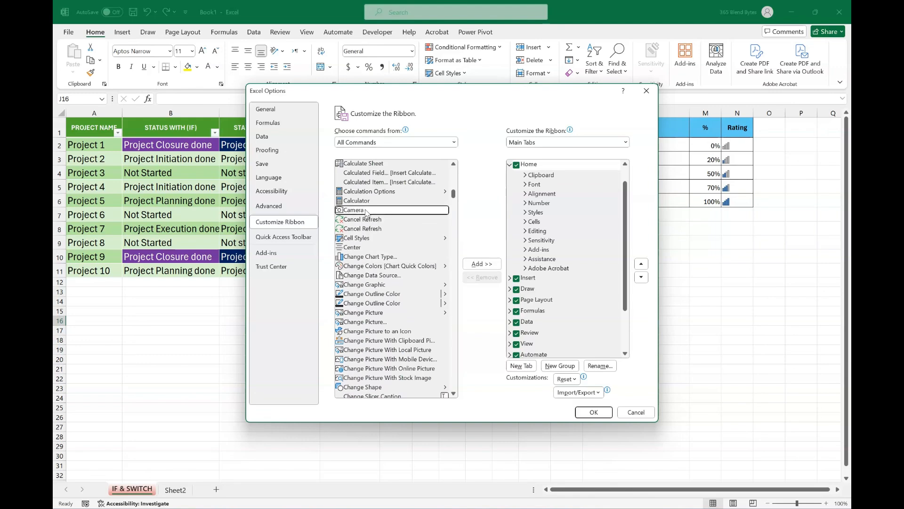
left_click(564, 367)
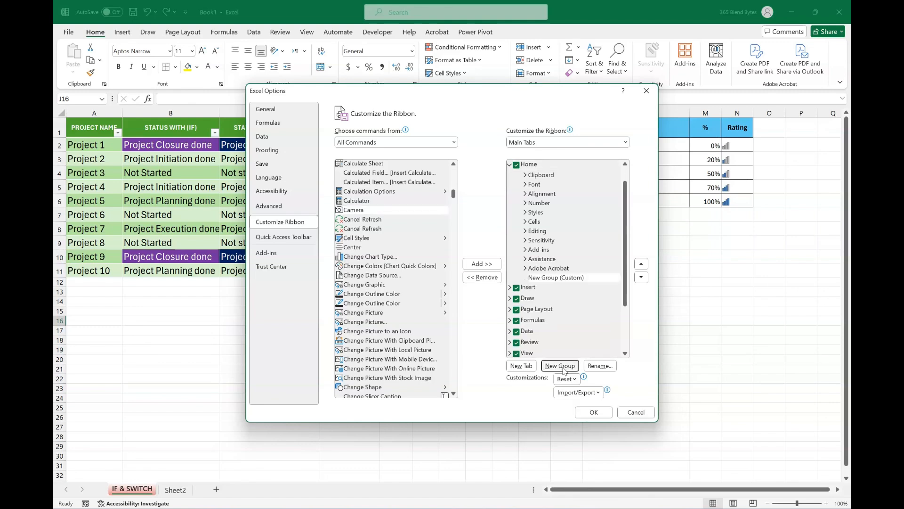
left_click(481, 265)
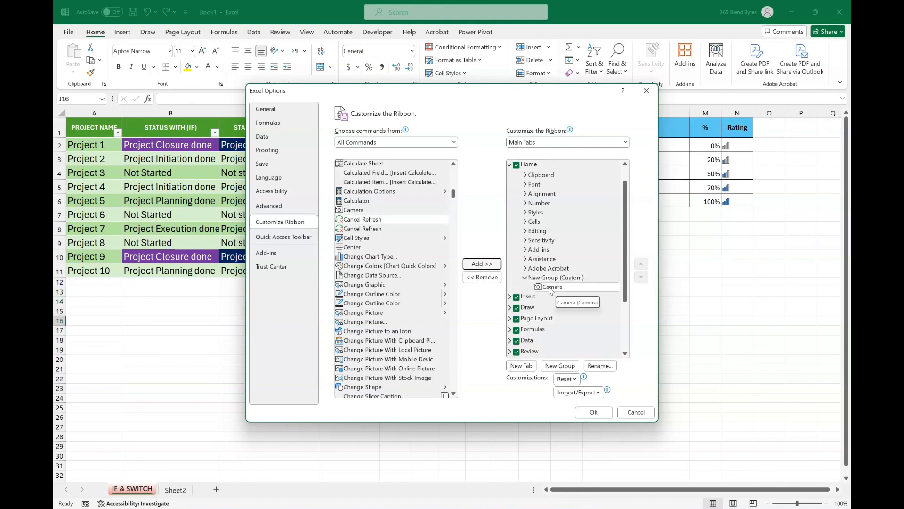
left_click(593, 412)
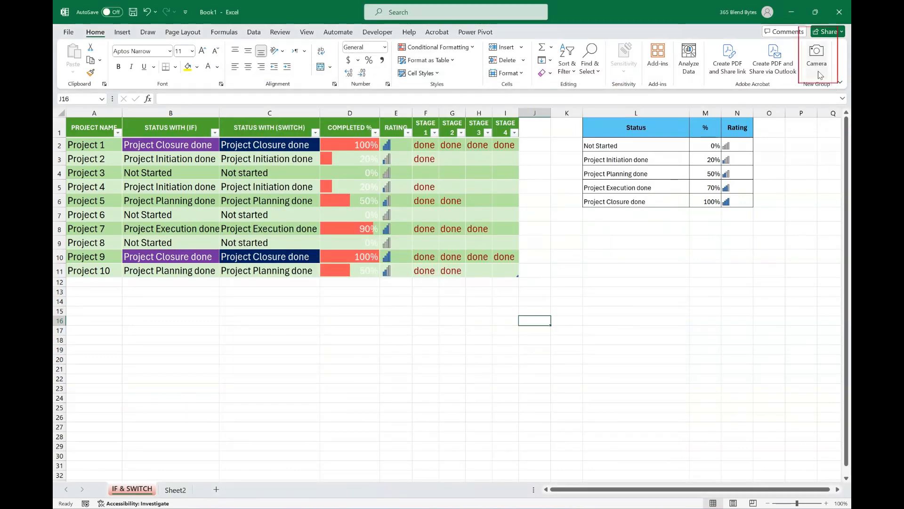
Capture the project table A1:I11 with the Camera tool and place the linked picture just below the table.
left_click(629, 329)
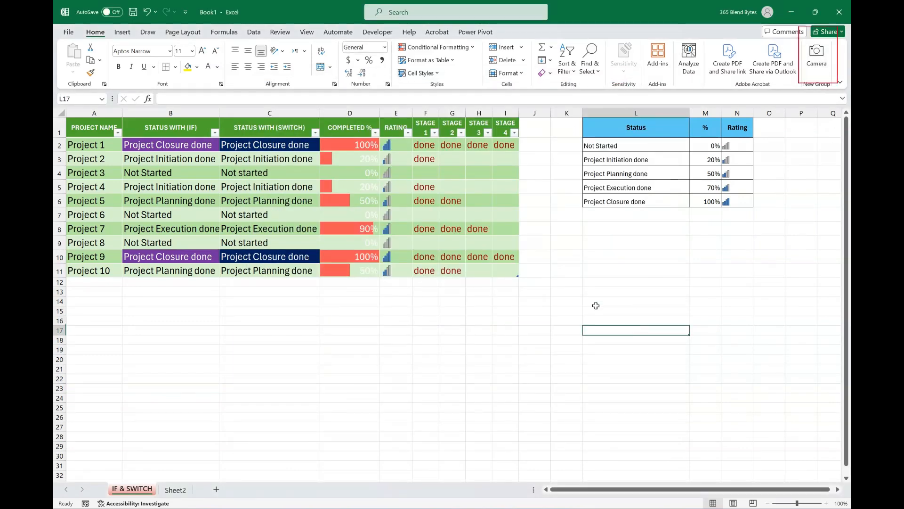
left_click_drag(88, 128, 502, 272)
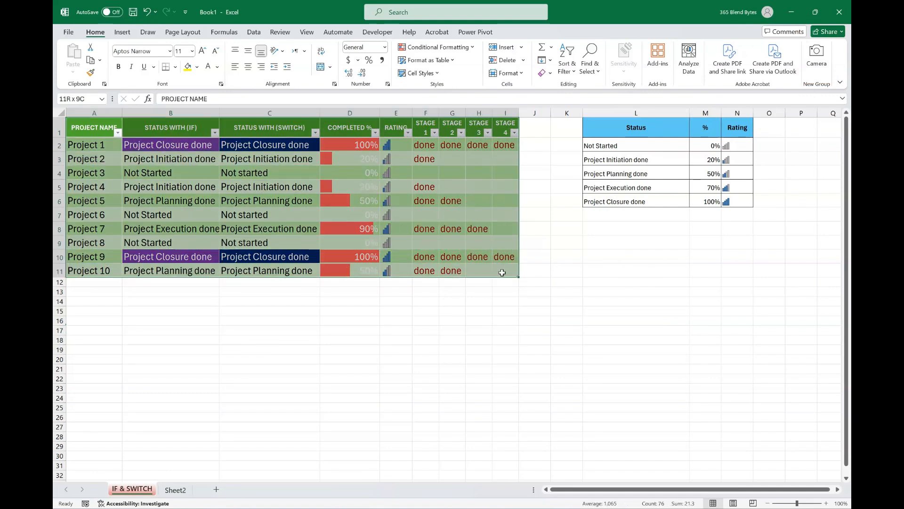
left_click(816, 55)
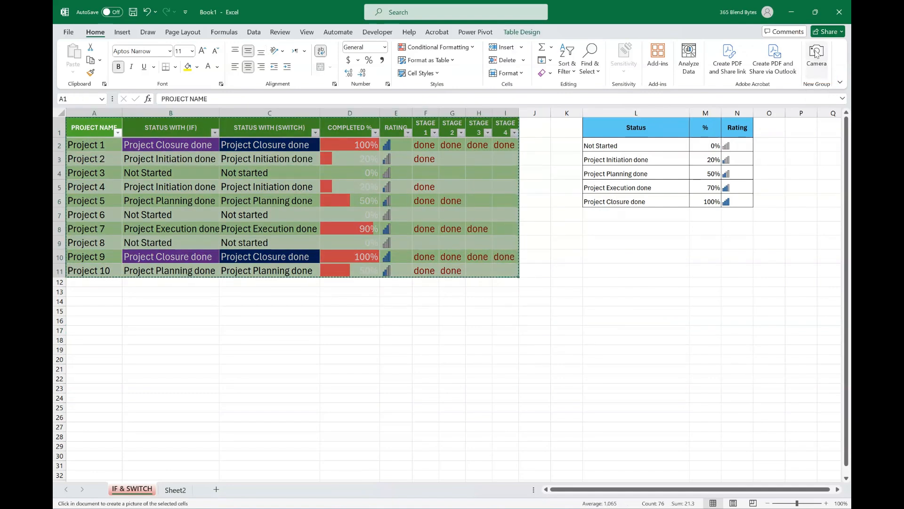
left_click(84, 300)
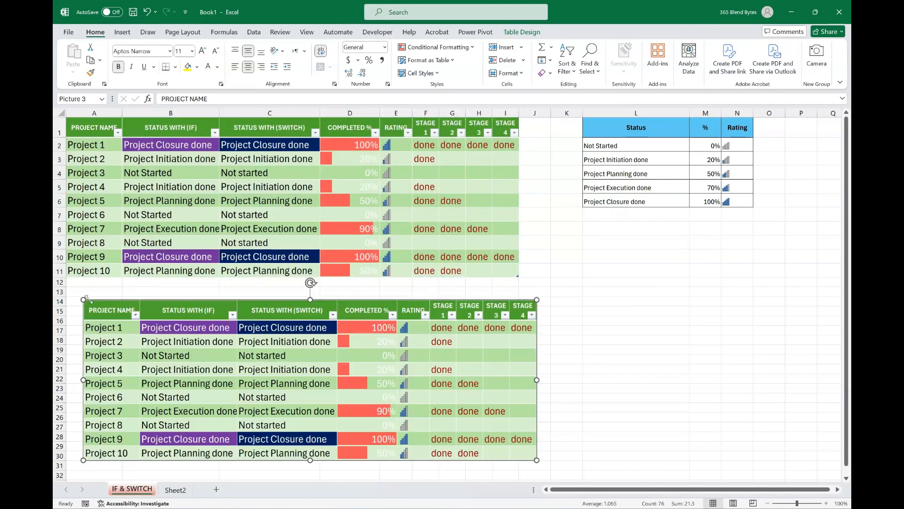
Apply the first preset picture effect to the linked picture of the project table.
left_click(557, 59)
mouse_move(563, 78)
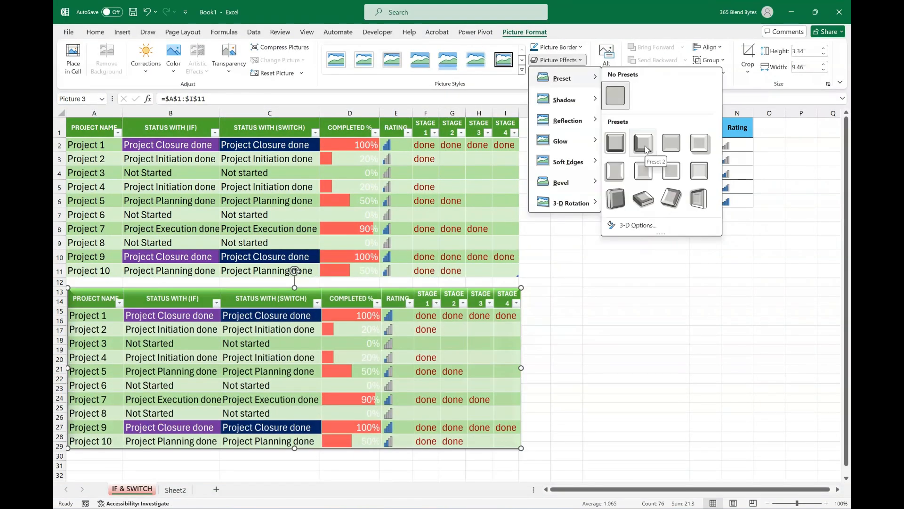
left_click(616, 143)
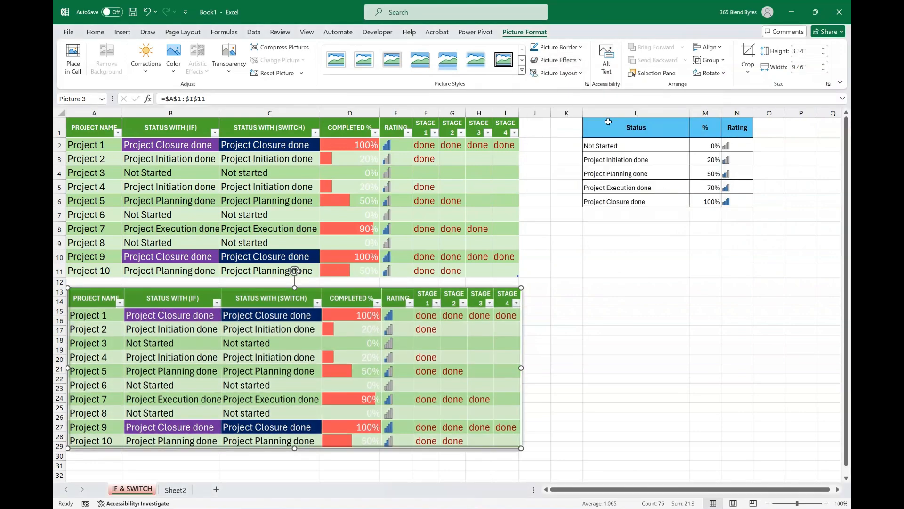
Give the linked picture a relaxed perspective 3-D rotation, a green glow and the Perspective: Upper Right shadow.
left_click(558, 60)
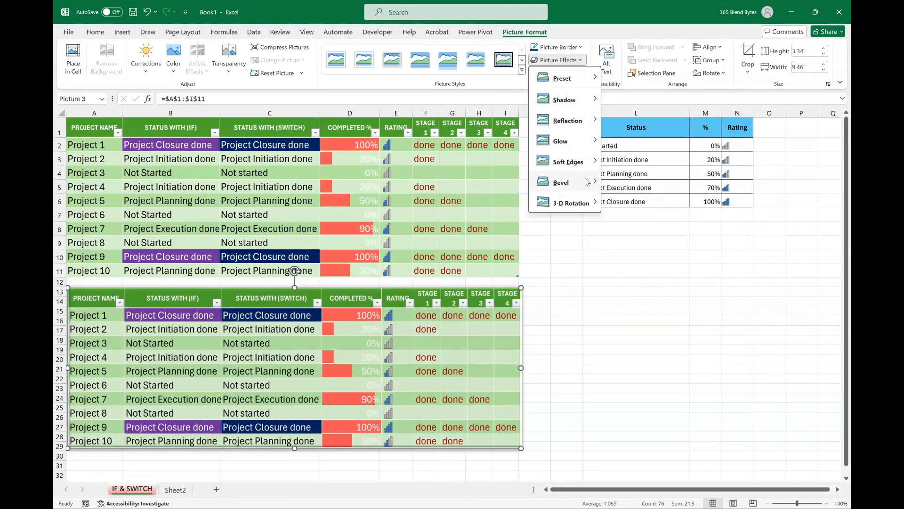
mouse_move(589, 183)
mouse_move(571, 203)
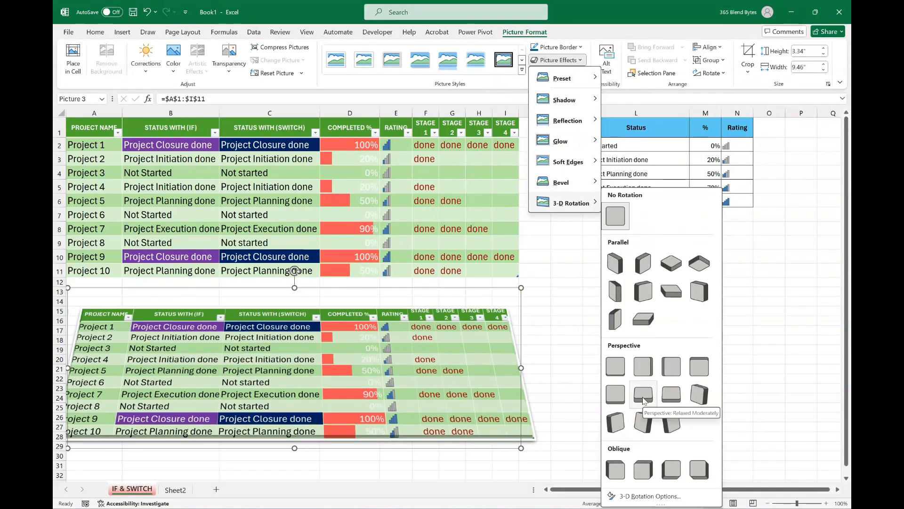
mouse_move(568, 141)
mouse_move(564, 99)
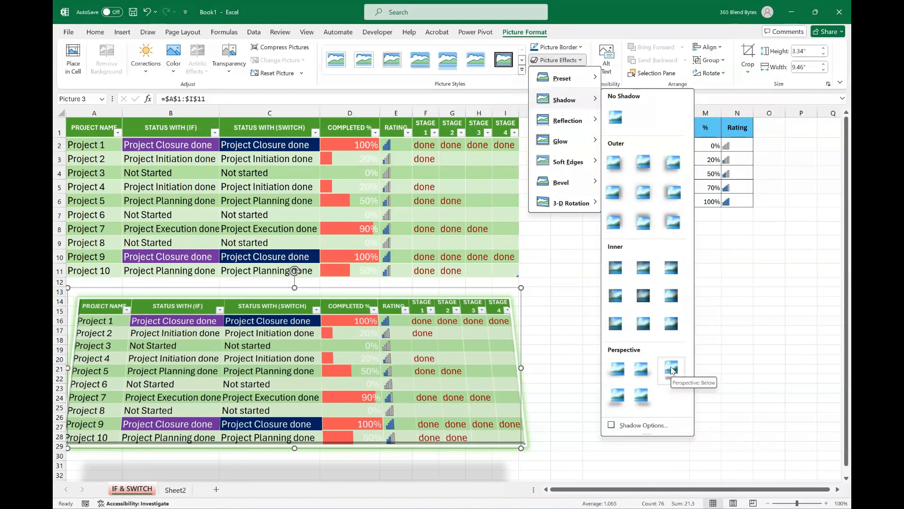
left_click(649, 377)
Enter "done" for Stages 1 and 2 of Project 3 in the original table.
left_click(425, 173)
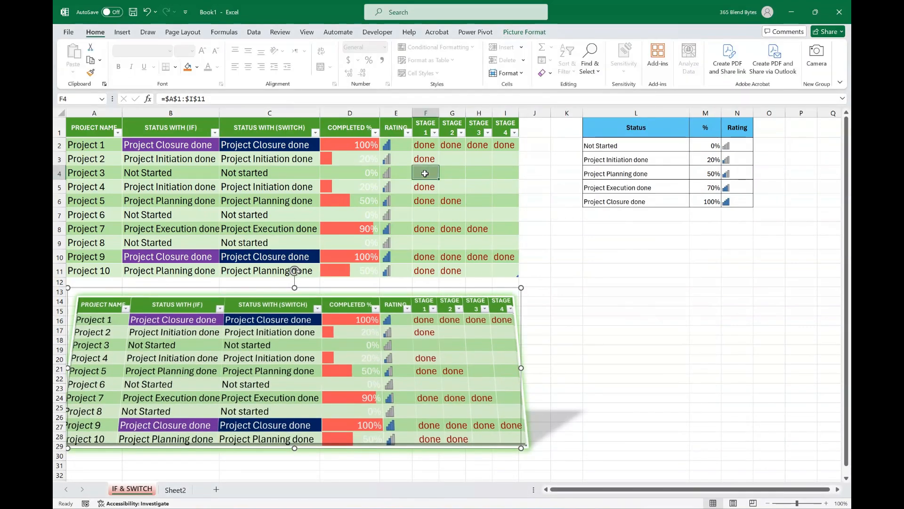
type("done")
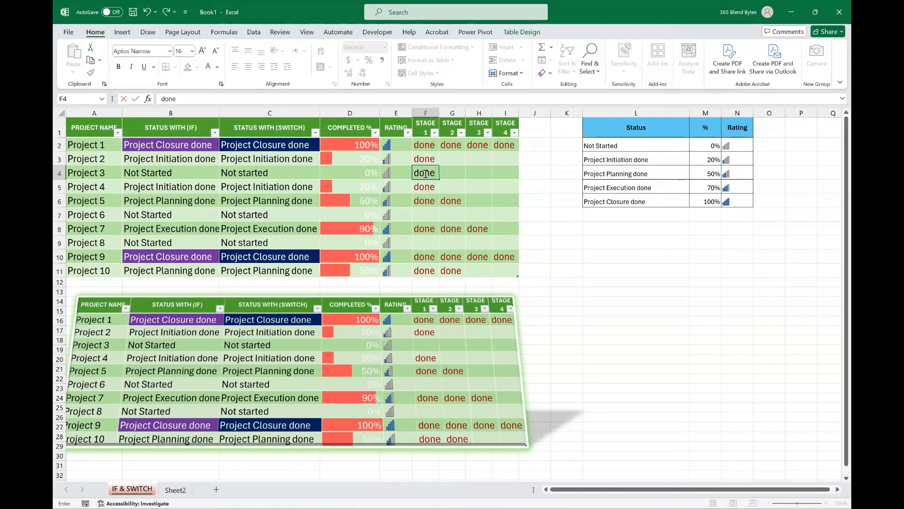
key("Tab")
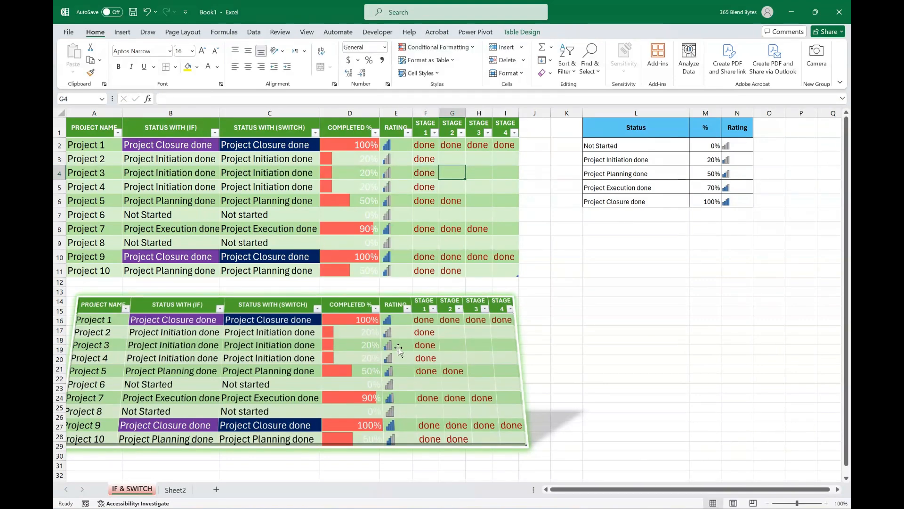
type("done")
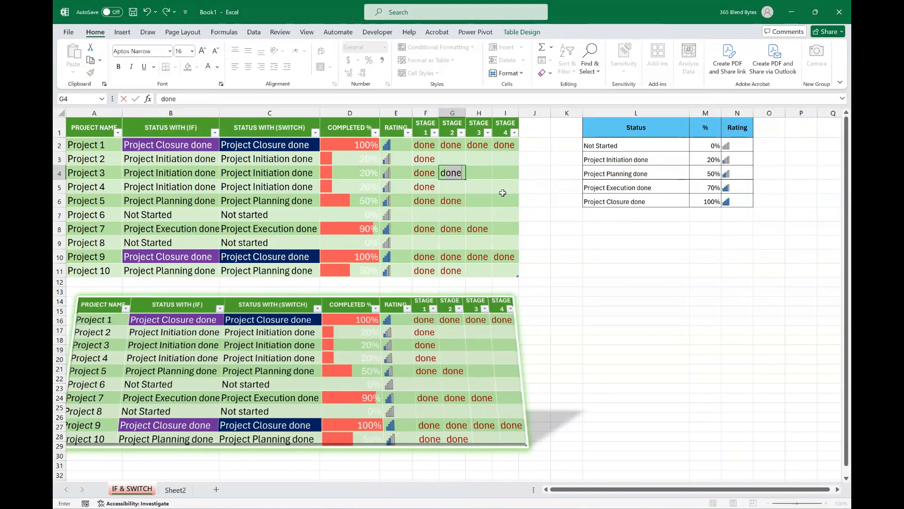
left_click(566, 291)
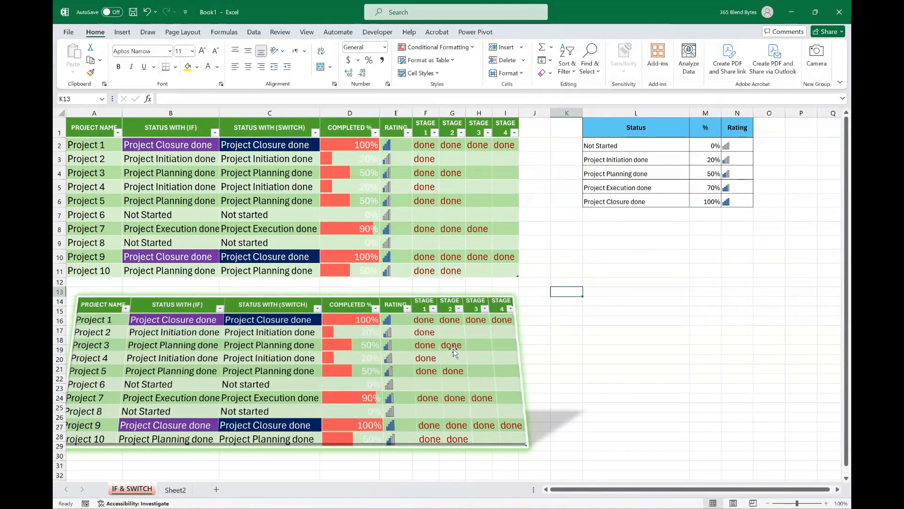
Enter "done" for Stages 3 and 4 of Project 3 in the original table.
left_click(478, 173)
type("done")
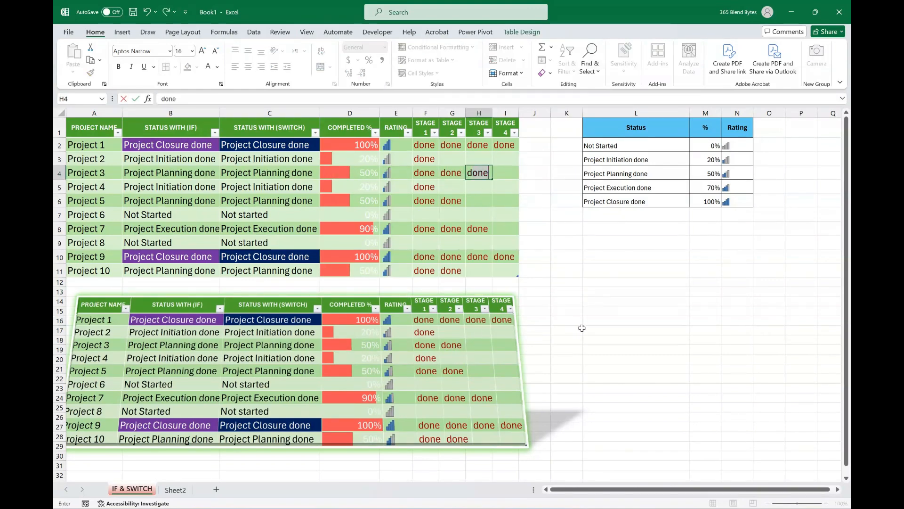
left_click(568, 329)
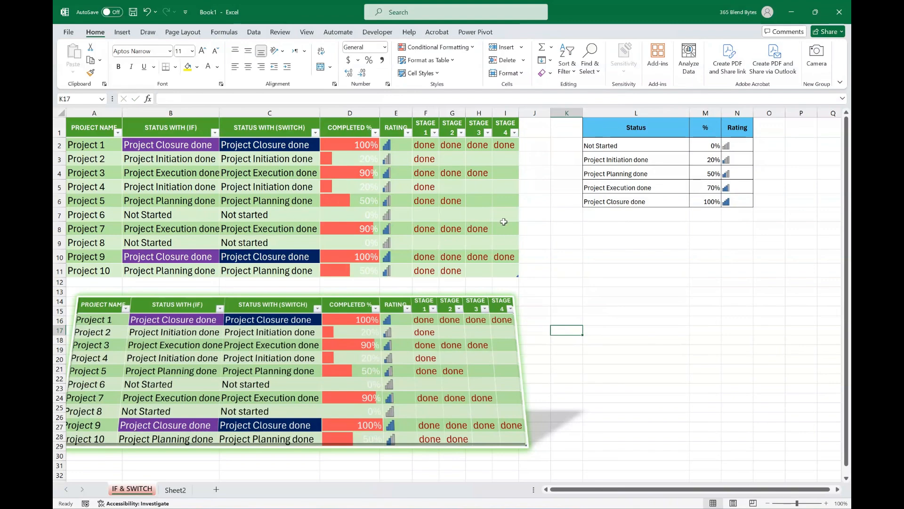
left_click(499, 173)
type("done")
left_click(566, 349)
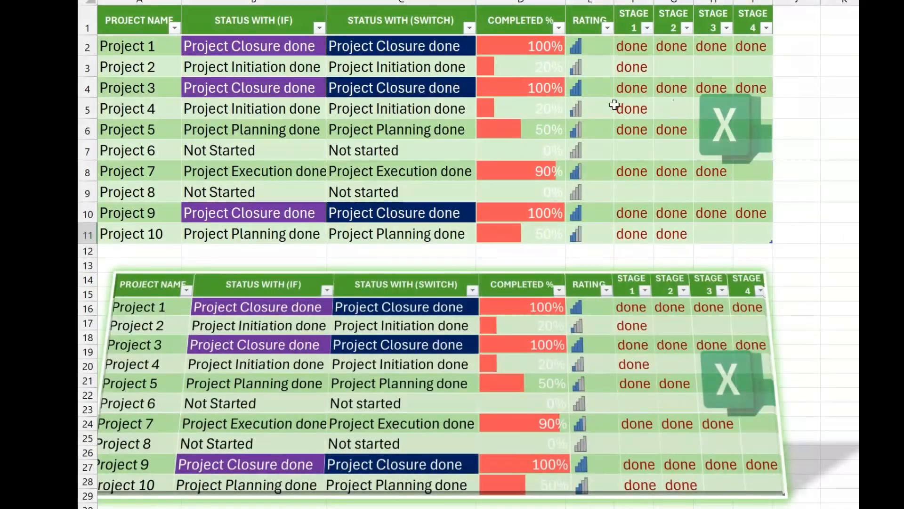
Enter "done" for Stages 2, 3 and 4 of Project 4 in the original table.
left_click(402, 187)
key("Right")
key("Right")
type("done")
key("Right")
type("done")
key("Right")
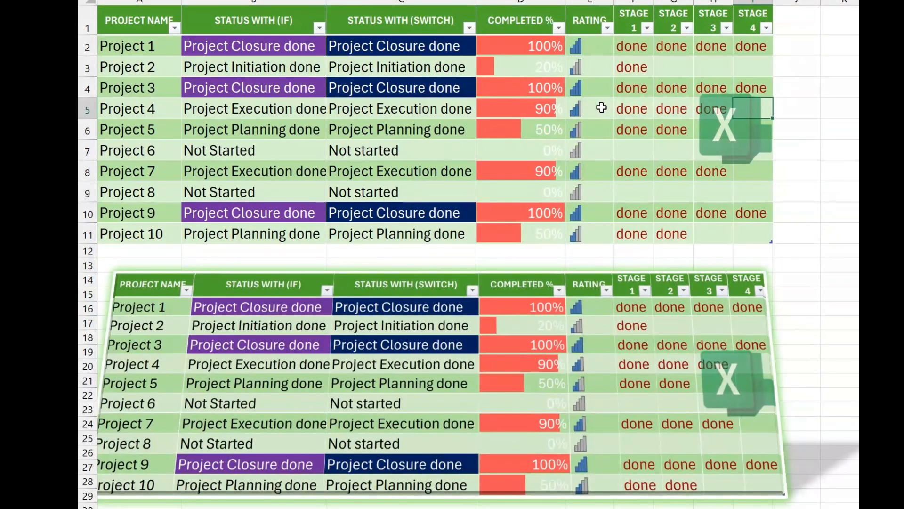
type("done")
key("Right")
Clear the Stage 2, 3 and 4 entries of Project 4 in the original table.
key("Left")
key("Delete")
key("Left")
key("Delete")
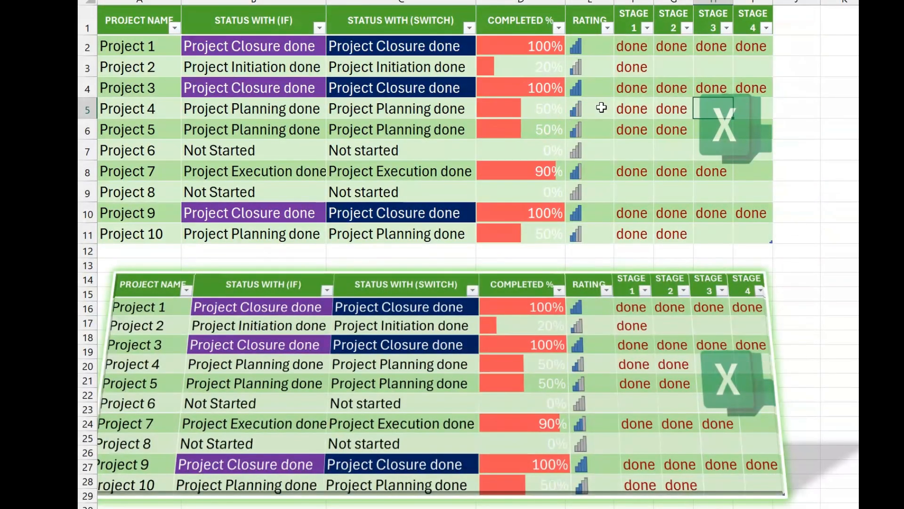
key("Left")
key("Delete")
left_click(886, 337)
left_click(886, 234)
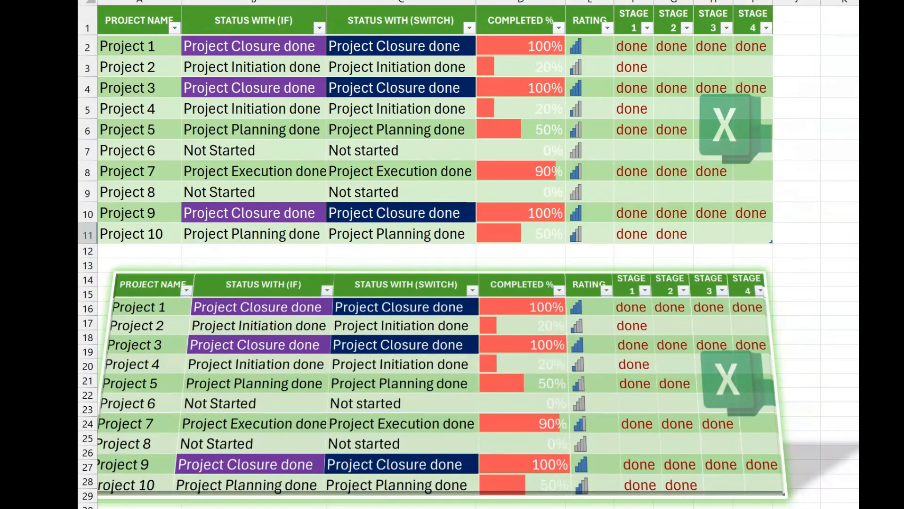
Fill Stages 2 to 4 of Project 4 with "done" again in the original table.
left_click(601, 107)
key("Right")
key("Right")
type("d")
key("Tab")
type("done")
key("Tab")
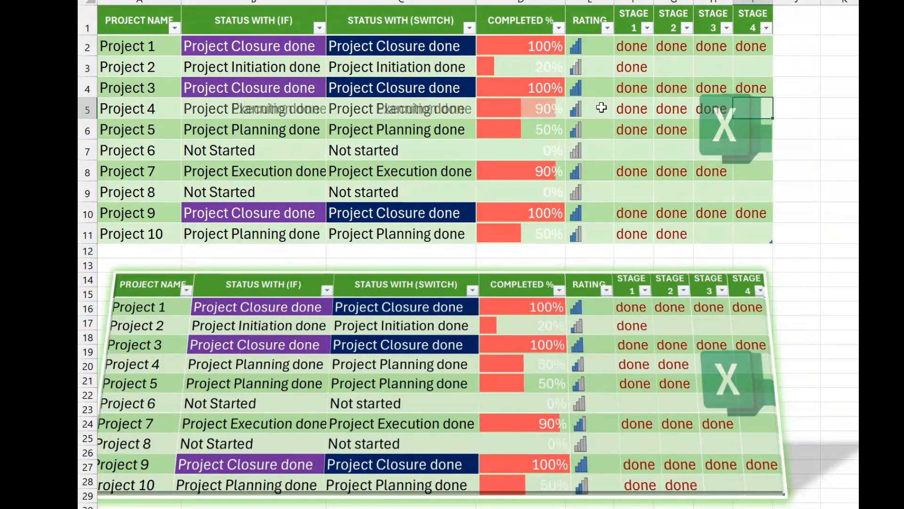
type("done")
key("Tab")
Undo the three latest "done" entries for Project 4 in the original table.
key("ctrl+z")
key("ctrl+z")
key("ctrl+z")
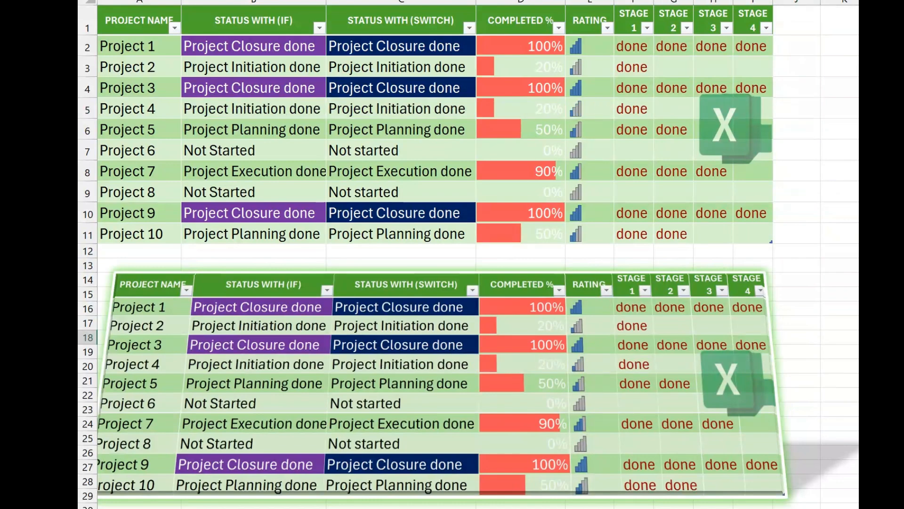
Mark Stages 2, 3 and 4 of Project 4 as "done" in the original table.
type("done")
key("Tab")
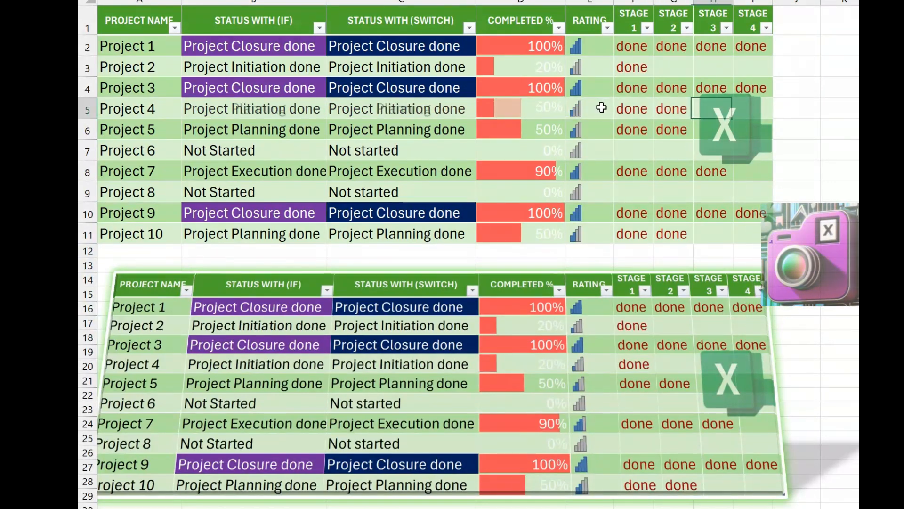
type("done")
key("Tab")
type("done")
key("Tab")
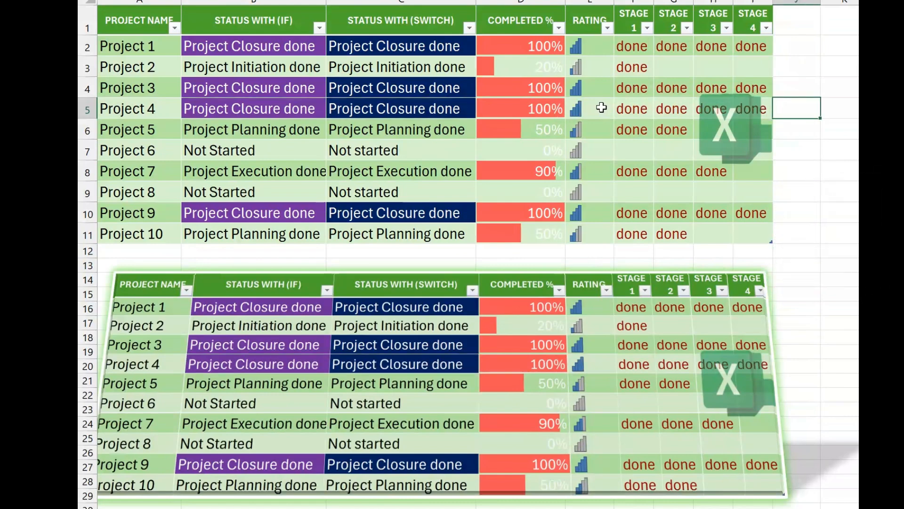
Undo the "done" entries just made for Stages 2 to 4 of Project 4.
key("ctrl+z")
key("ctrl+z")
key("ctrl+z")
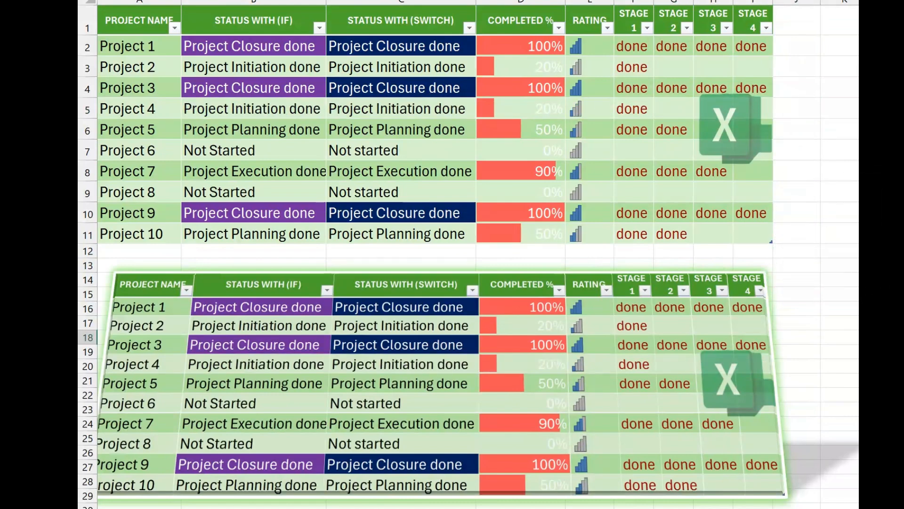